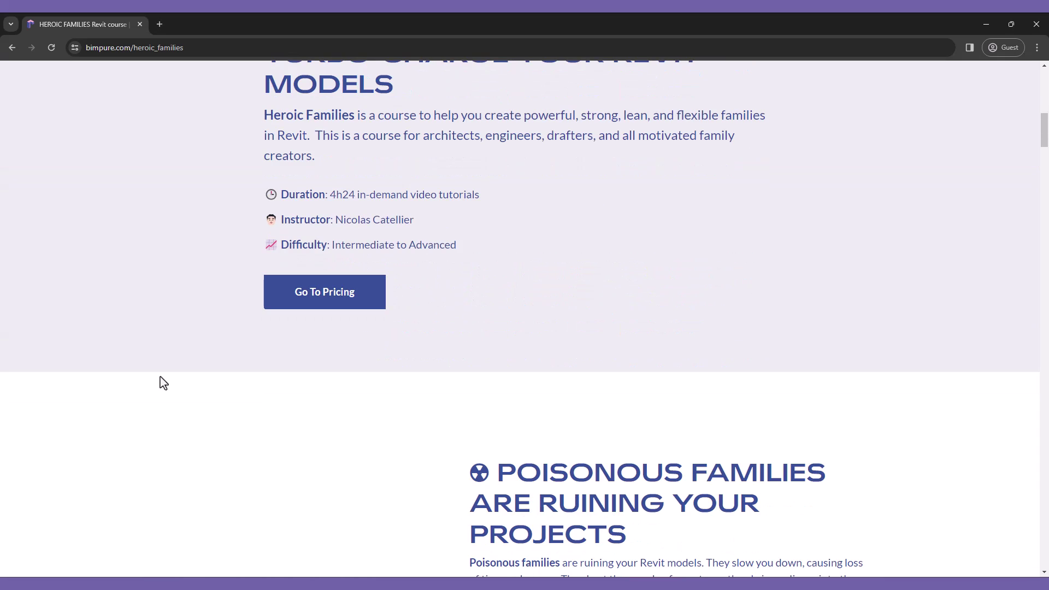
Scroll the bimpure.com Heroic Families course page down to the Examples of Heroic Families cards
scroll(164, 382, down, 7)
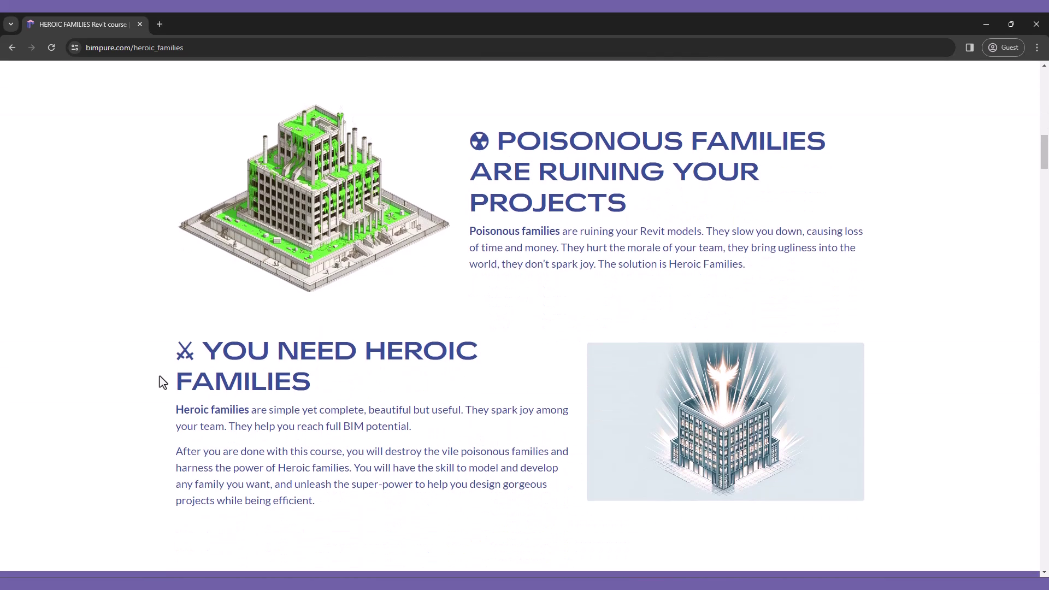
scroll(163, 383, down, 15)
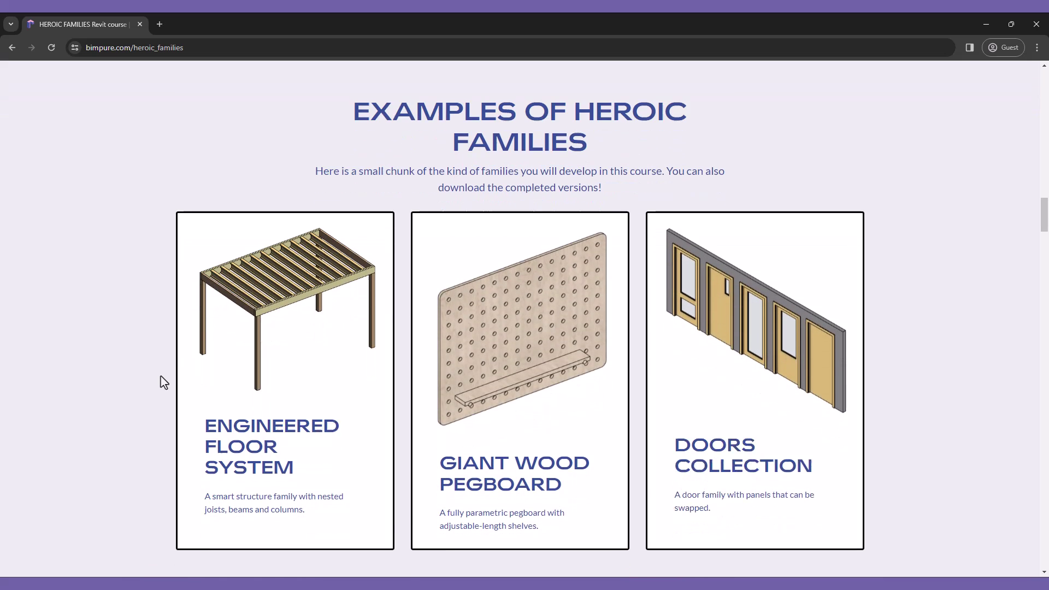
scroll(164, 382, down, 9)
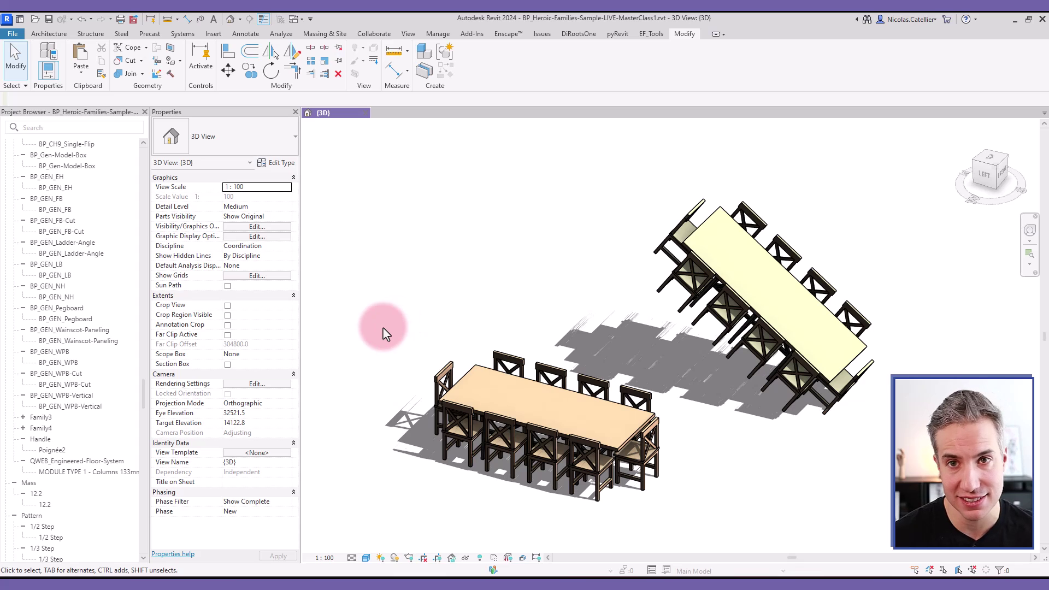
Select the far Family4 table and change its angle A in Properties from 35° to 15°
click(476, 412)
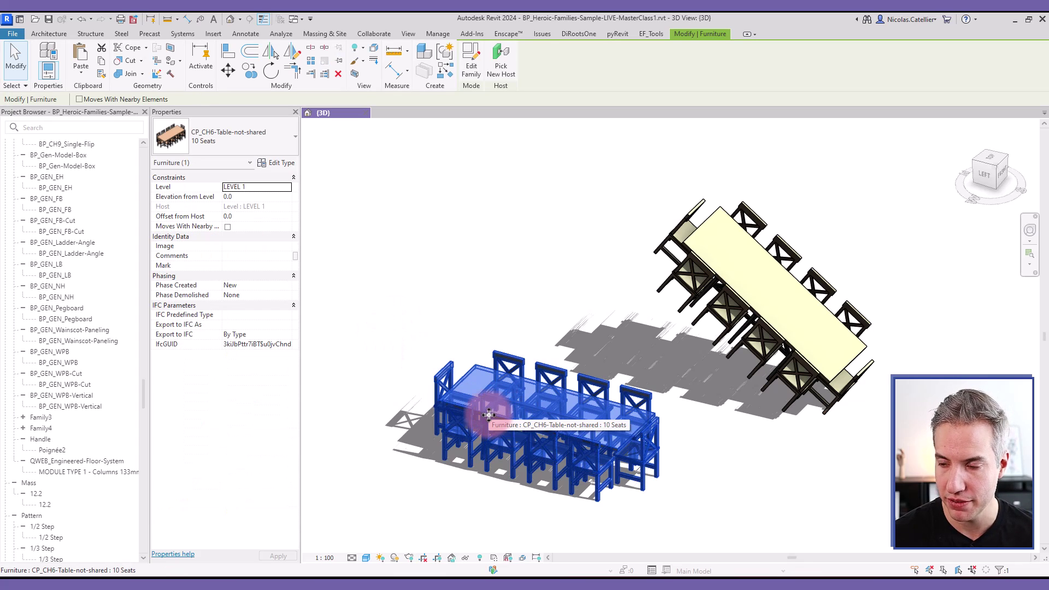
click(757, 299)
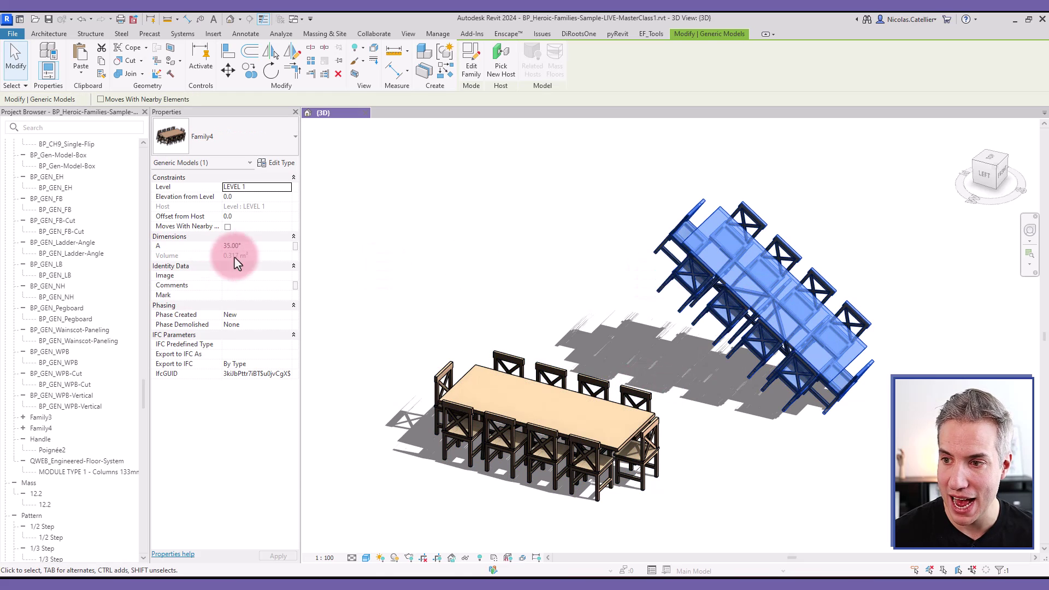
click(259, 246)
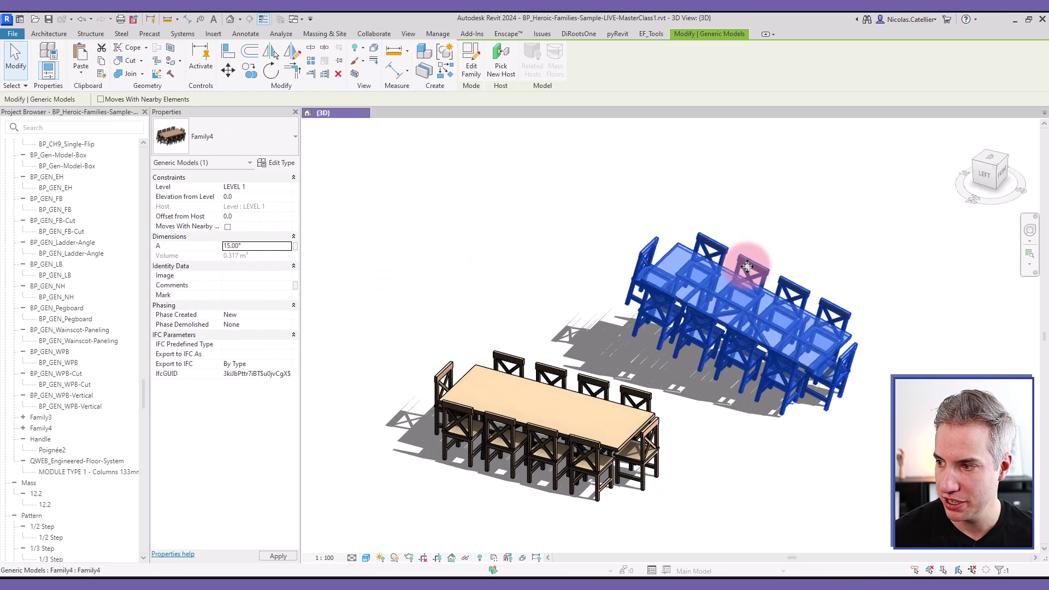
click(248, 246)
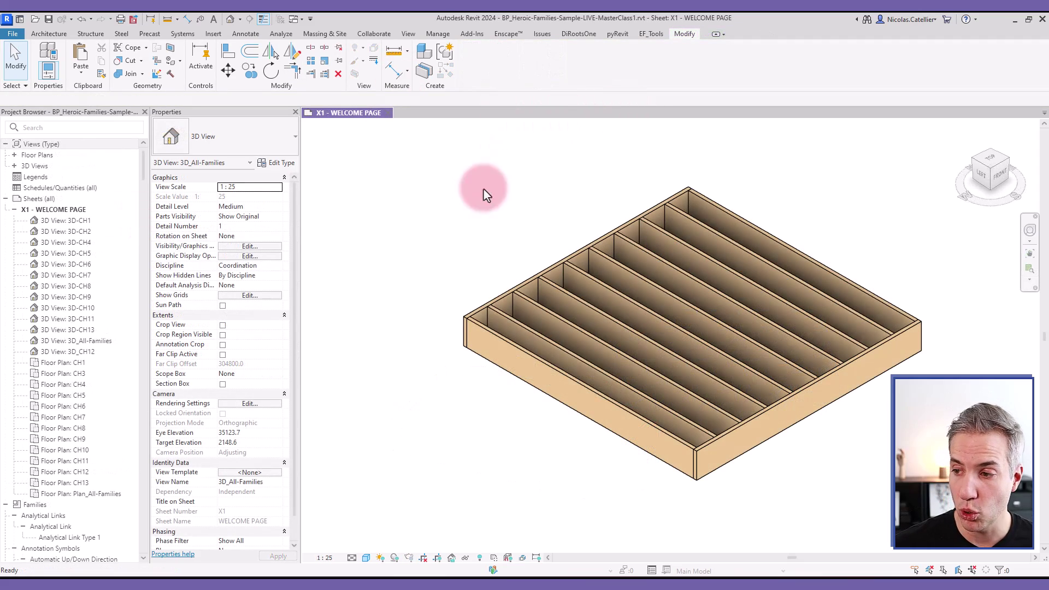
Drag the wood floor framing's shape handle to lengthen it to 3866.4 with 12 joists, then reselect it
click(428, 230)
click(521, 302)
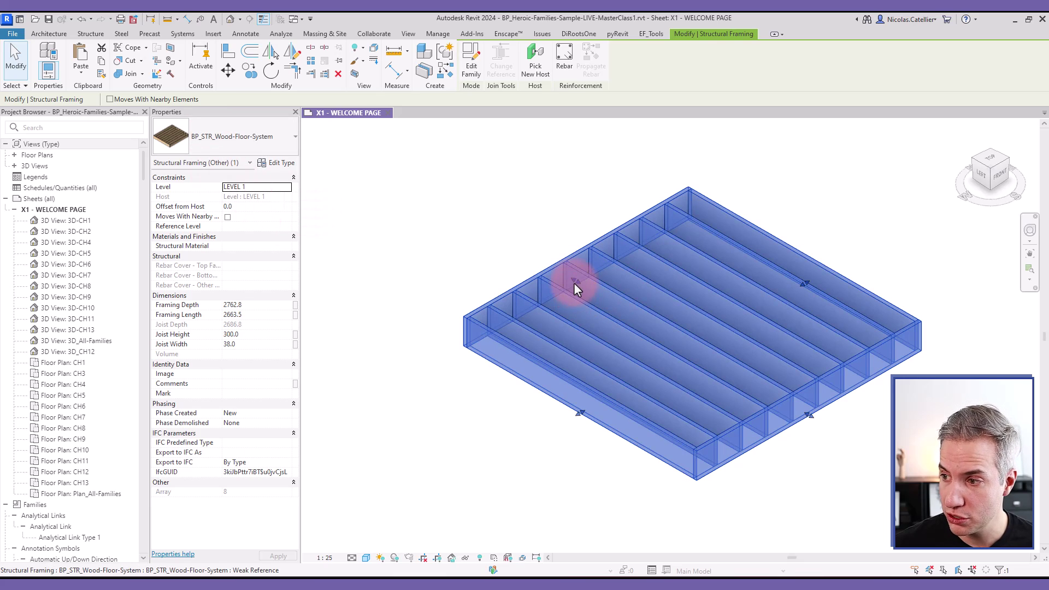
drag(571, 281, 518, 504)
click(446, 300)
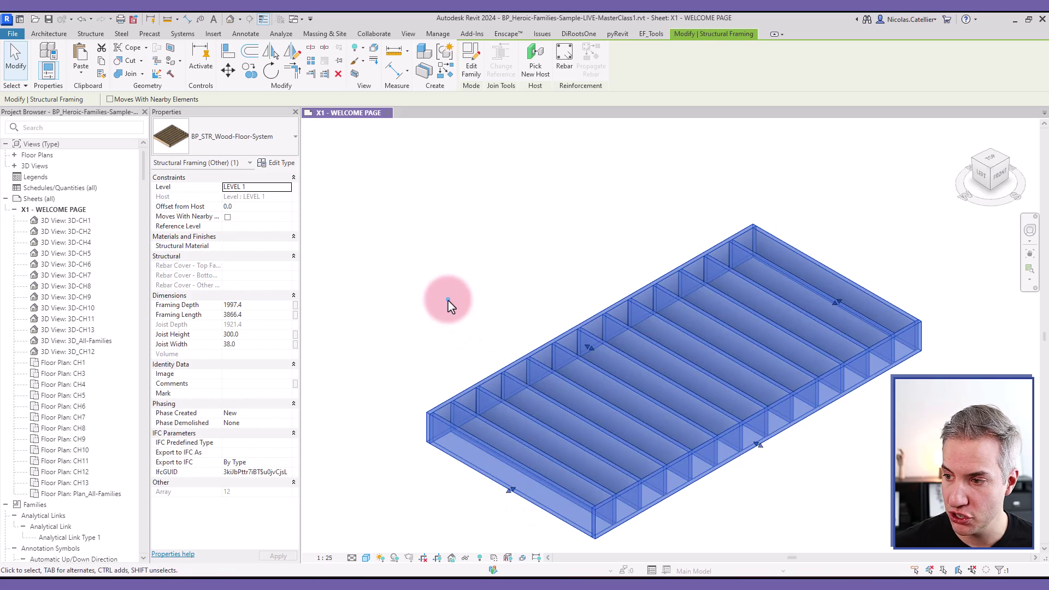
click(452, 422)
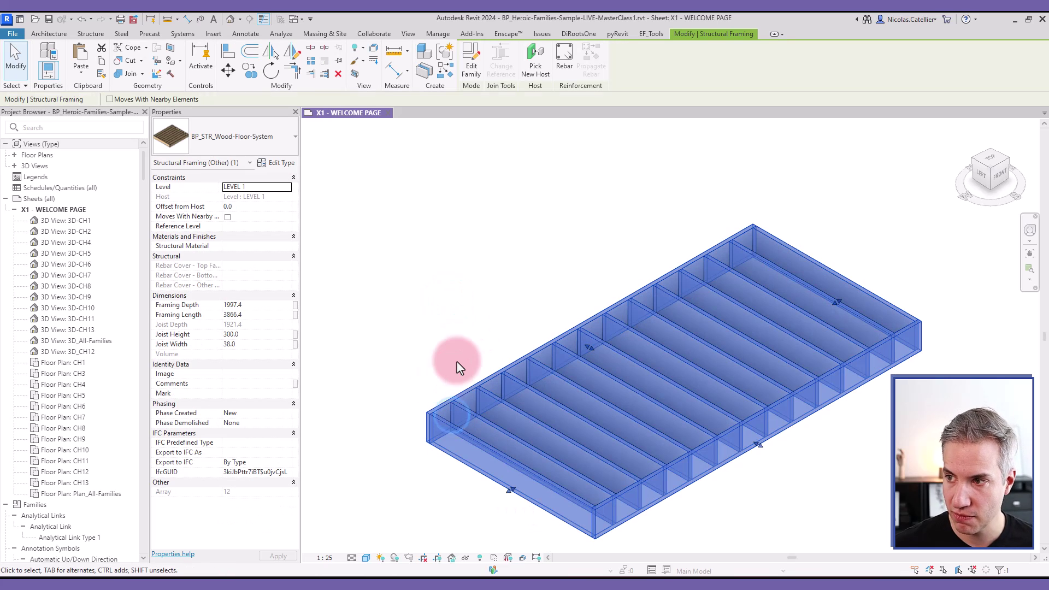
Make the BP_STR_Wood-Floor-System family Work Plane-Based, then create a new family from Generic Model.rft
click(471, 67)
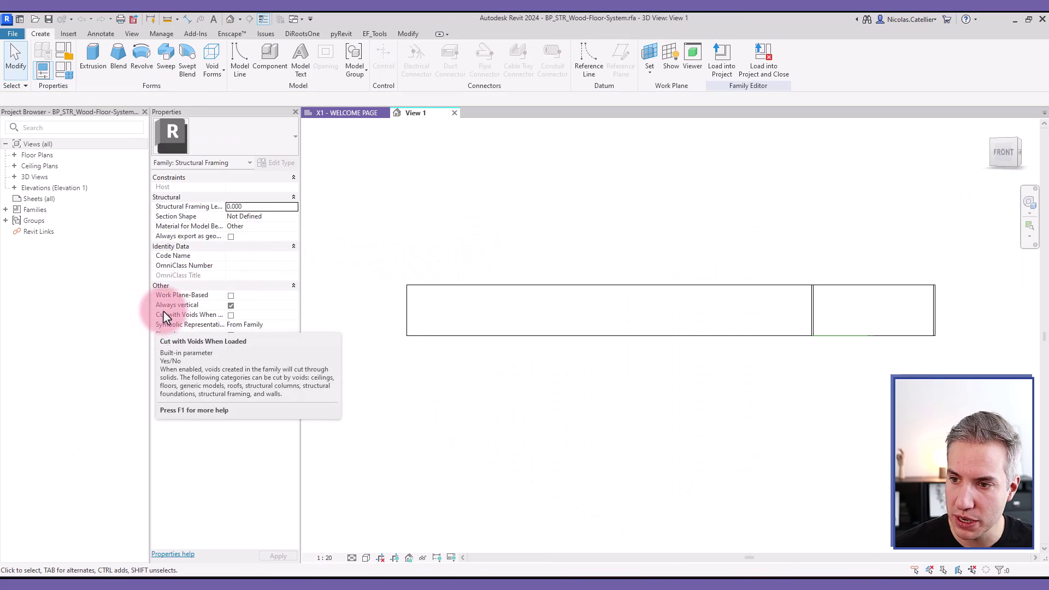
click(230, 295)
click(13, 34)
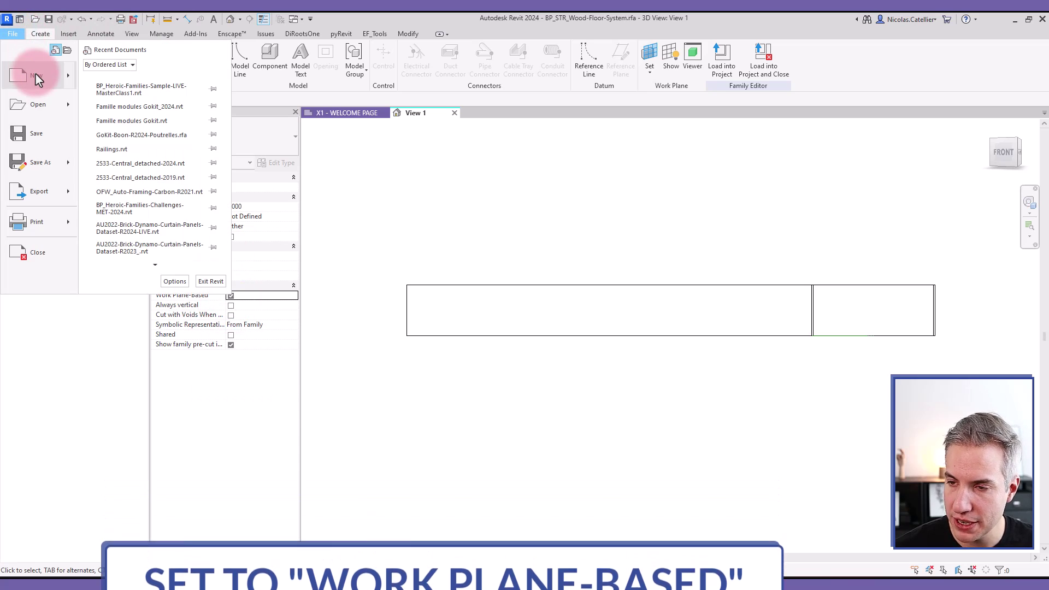
mouse_move(35, 75)
click(127, 110)
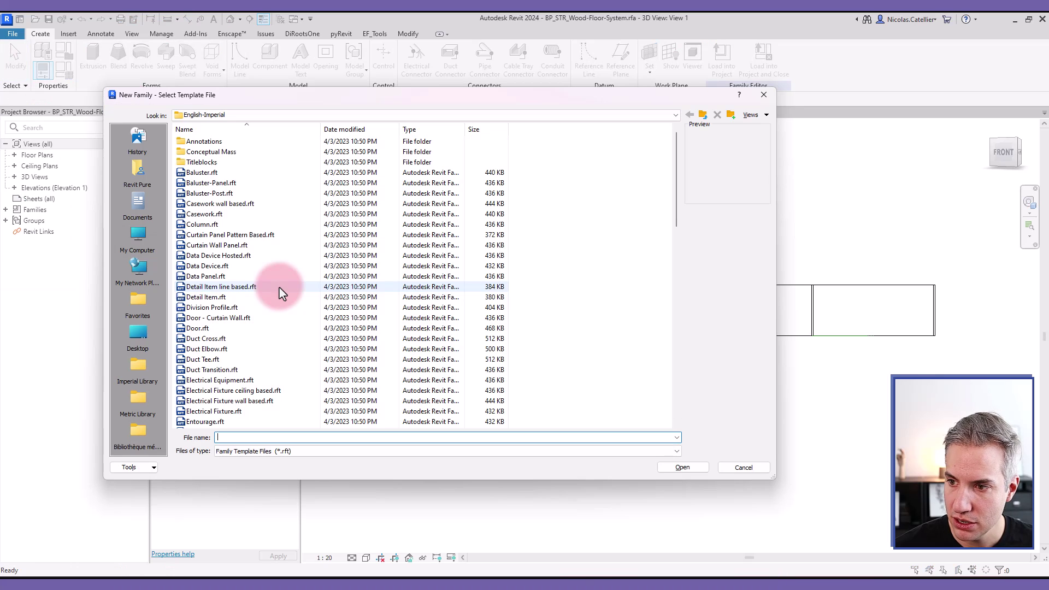
scroll(277, 291, down, 7)
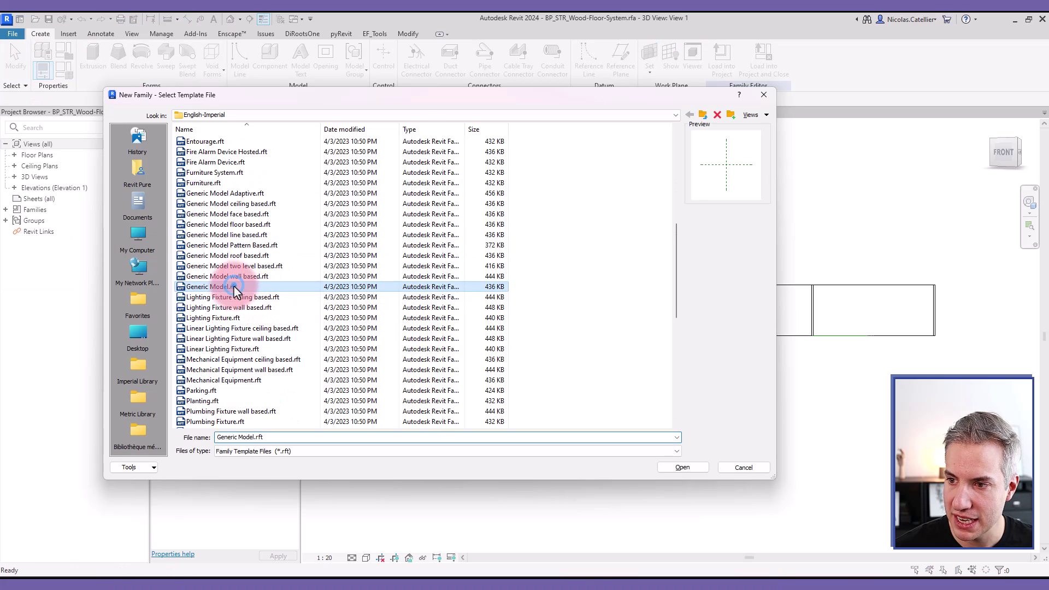
double_click(230, 287)
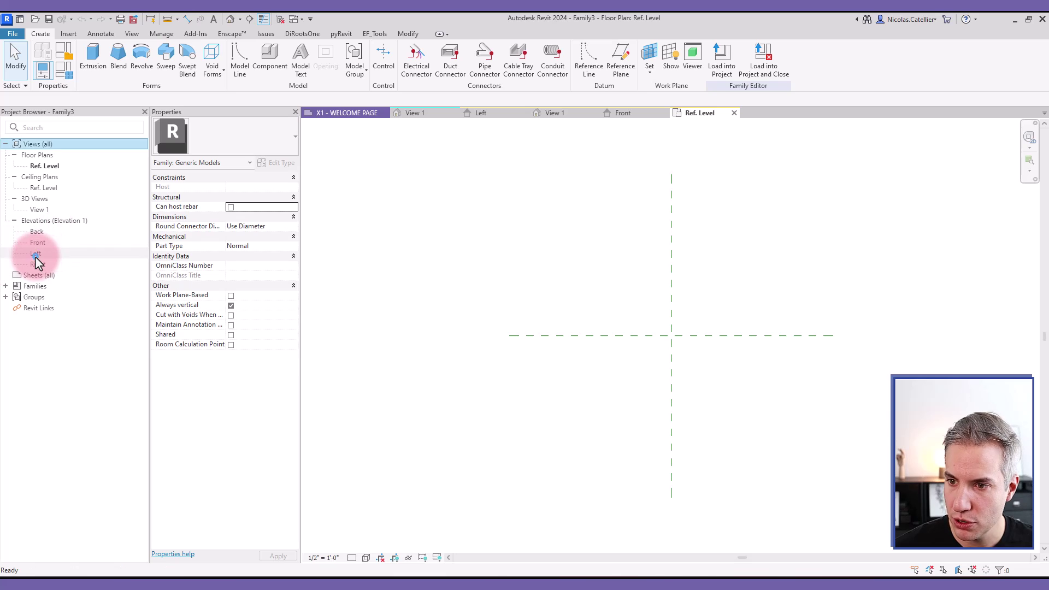
In the Left elevation, draw a reference line from the planes' intersection angled up to the left
double_click(36, 253)
scroll(623, 459, up, 2)
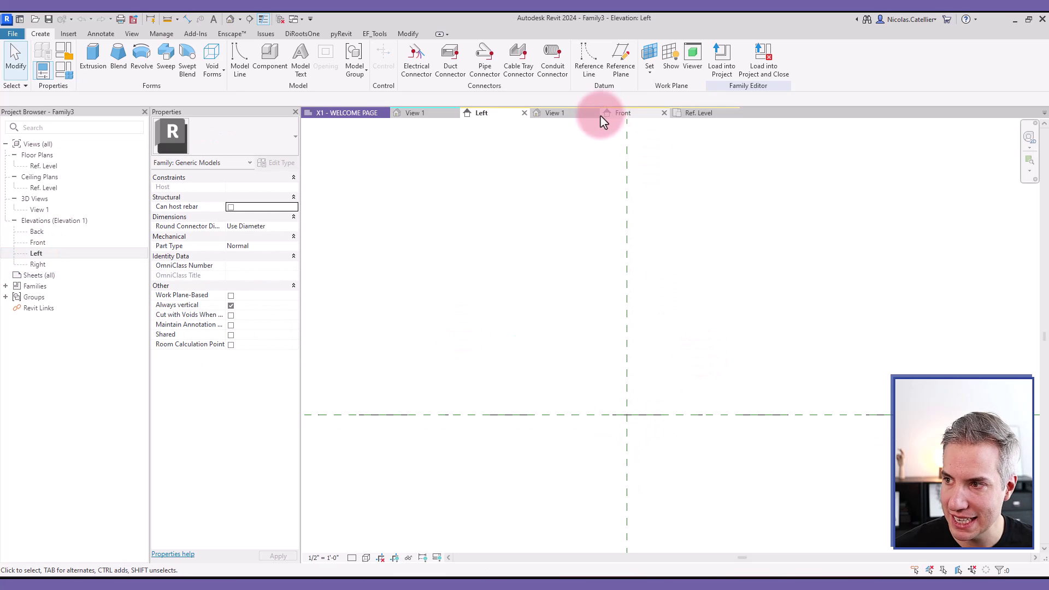
click(588, 68)
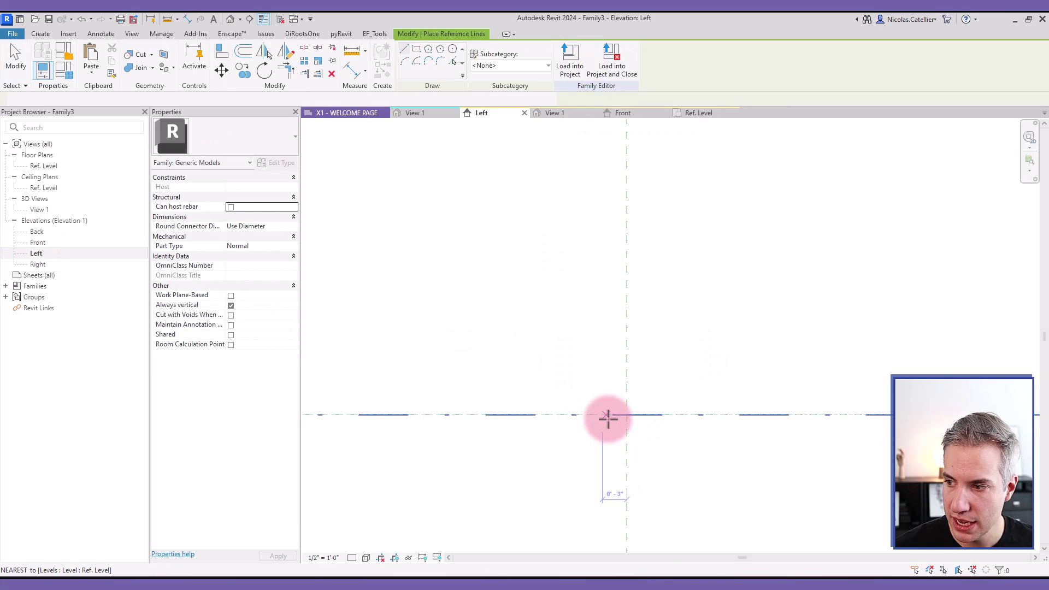
click(629, 416)
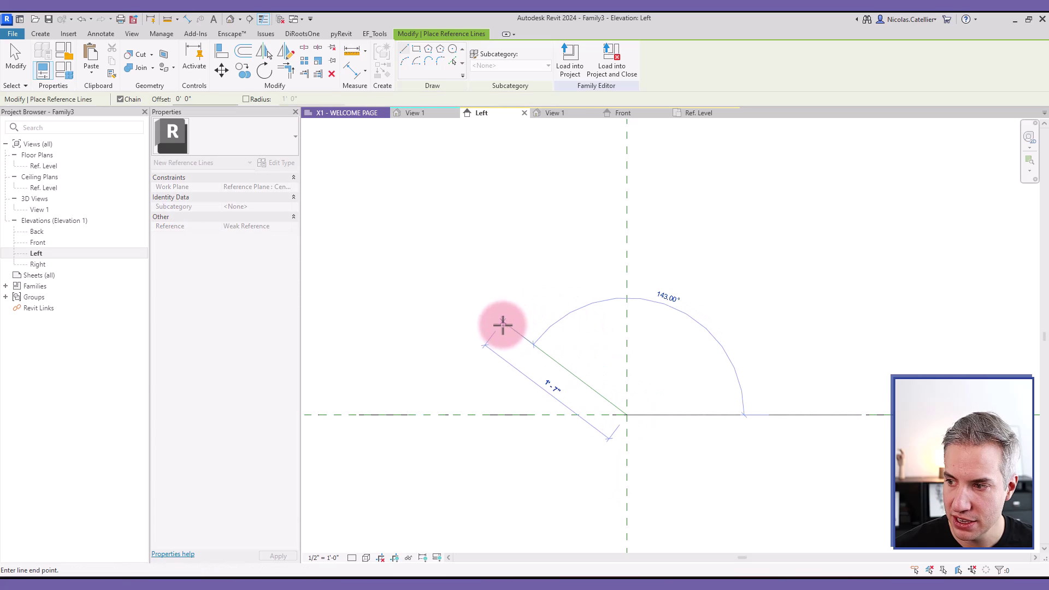
click(483, 349)
key(Escape)
key(Escape)
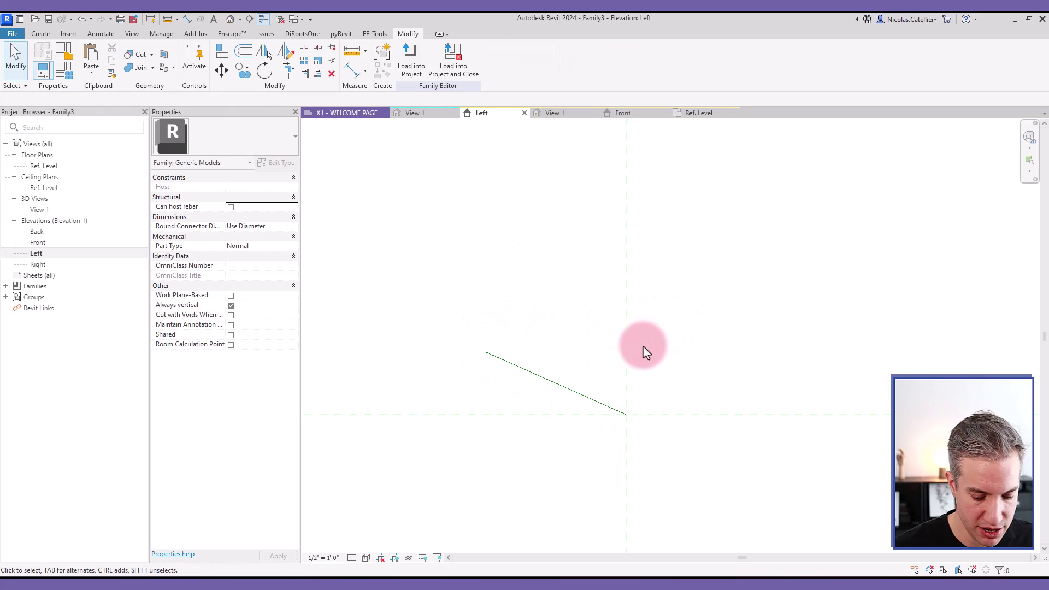
Align and lock the reference line's end to the vertical and horizontal reference planes
key(a)
key(l)
click(628, 354)
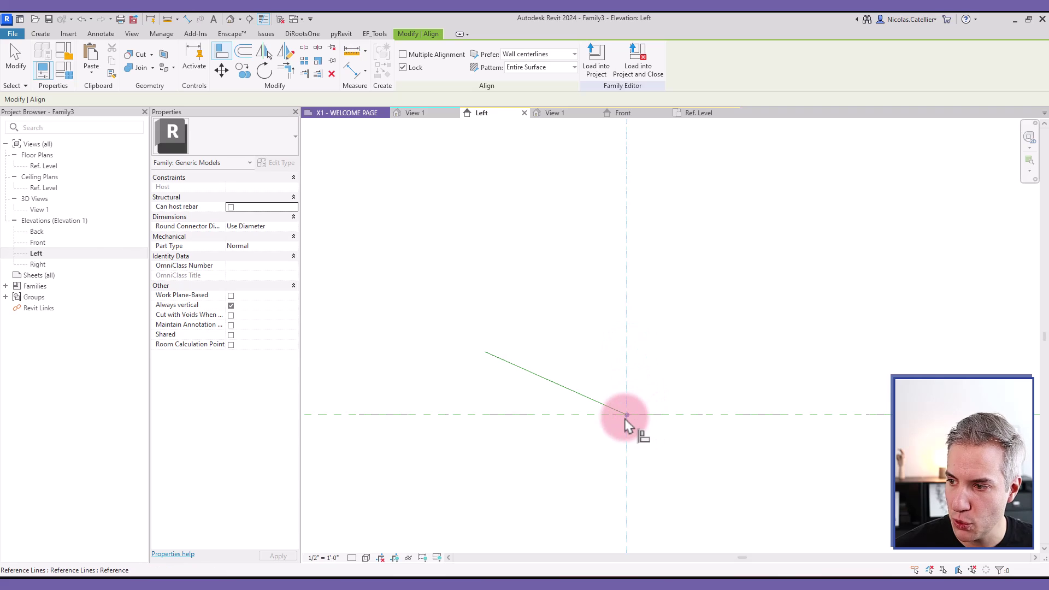
click(627, 417)
click(692, 417)
click(626, 417)
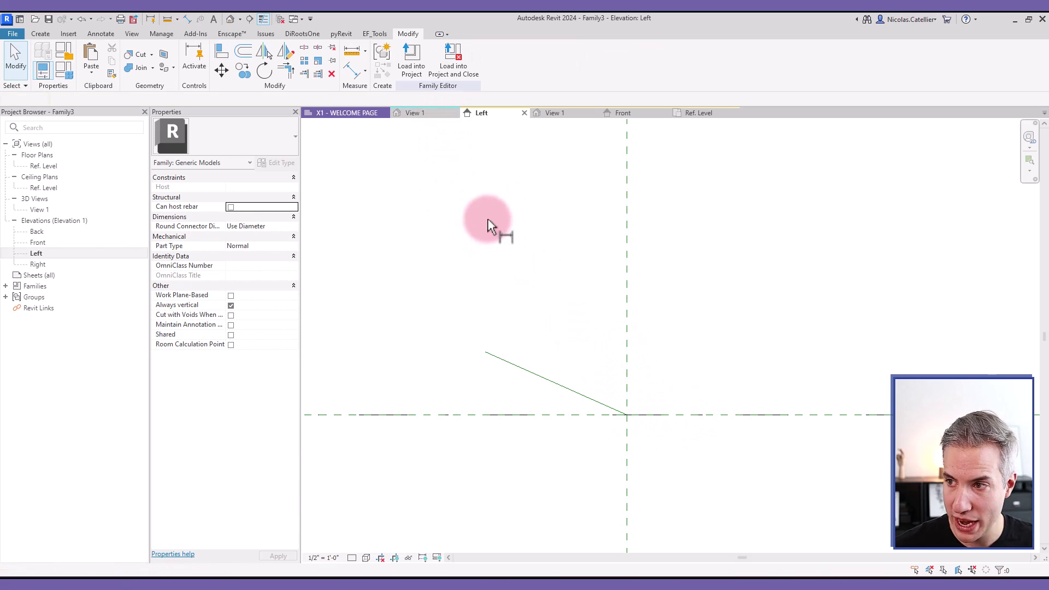
Place a 24.00° angular dimension between the sloped reference line and the level
key(d)
key(i)
click(431, 63)
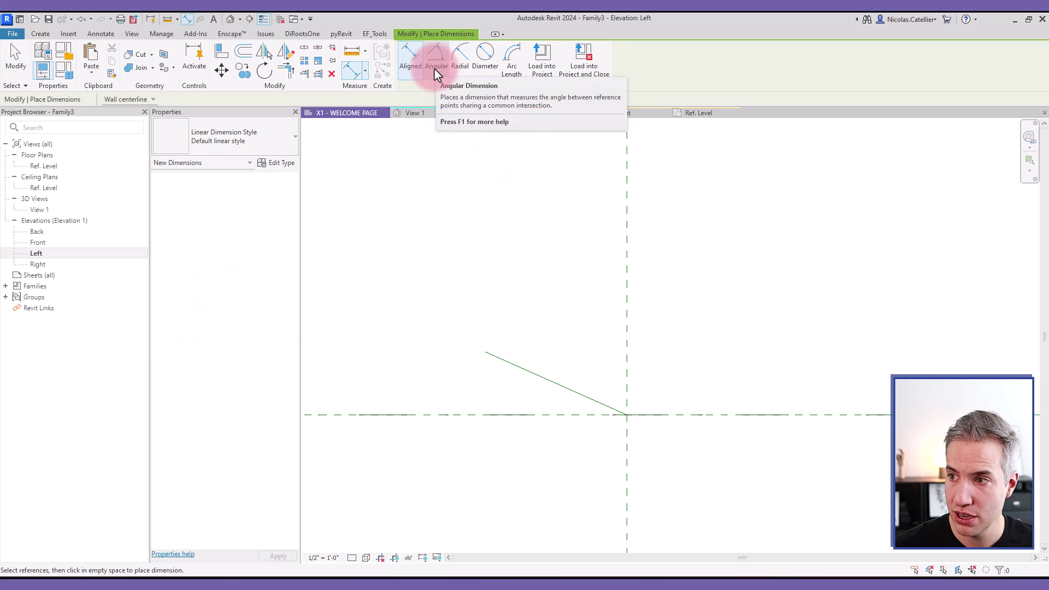
click(525, 378)
click(469, 395)
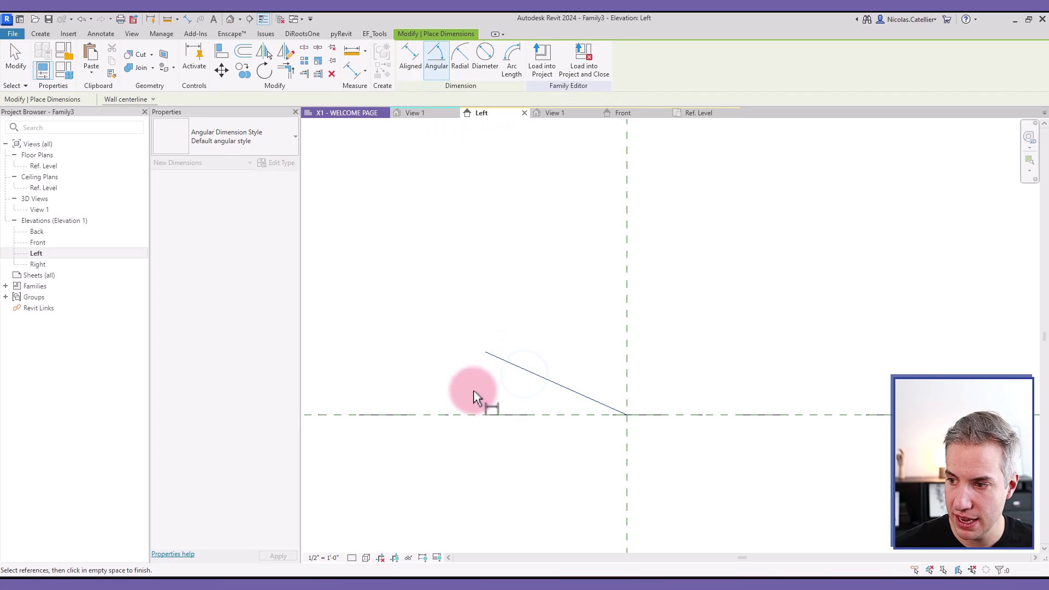
click(458, 416)
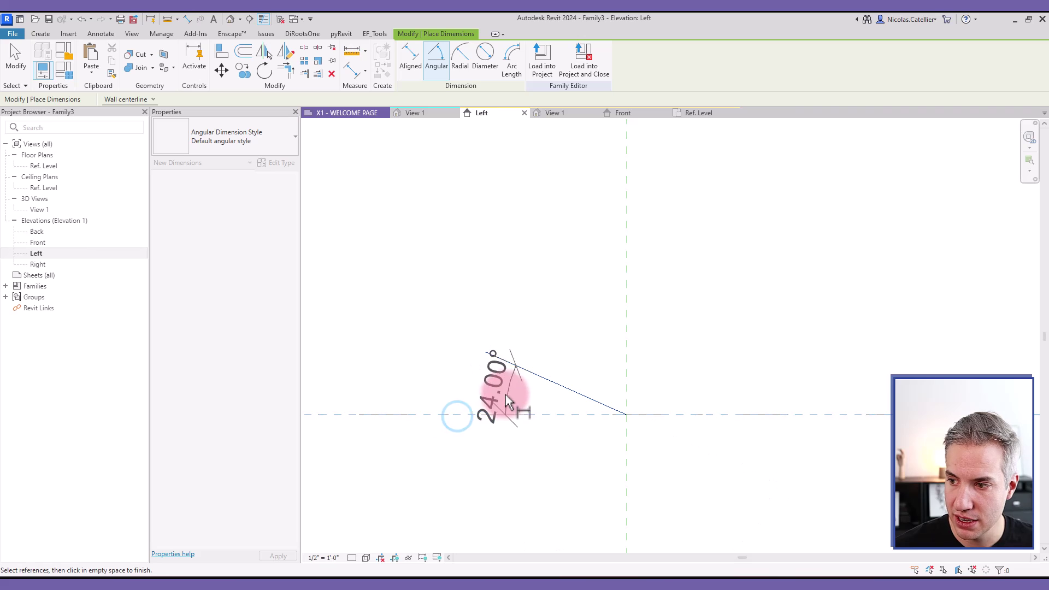
click(427, 349)
key(Escape)
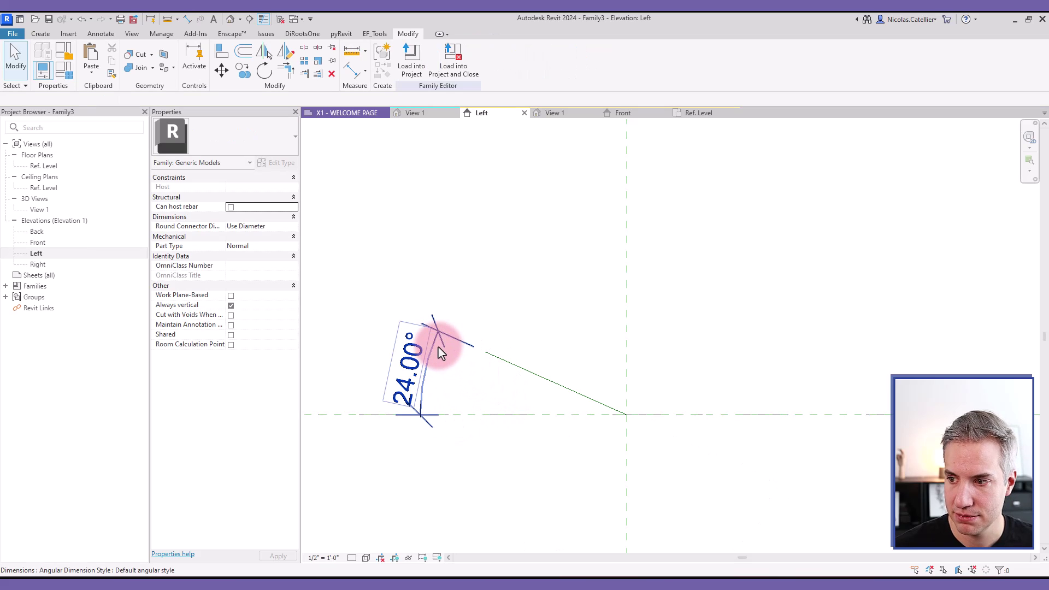
Label the angle dimension with new parameter A set to 35°, then return to the floor-system family
click(438, 347)
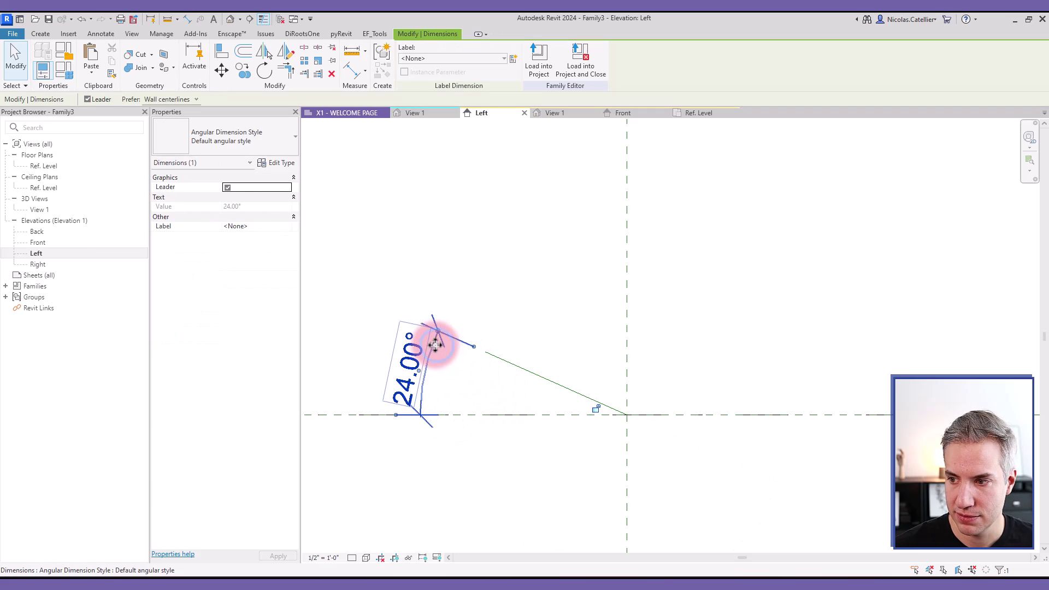
click(513, 60)
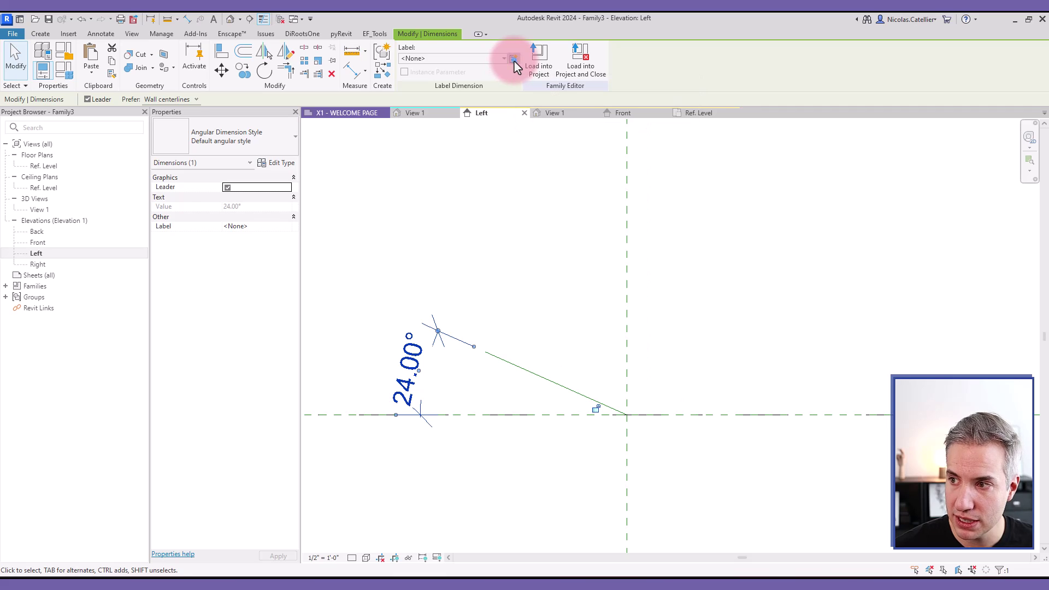
text(A)
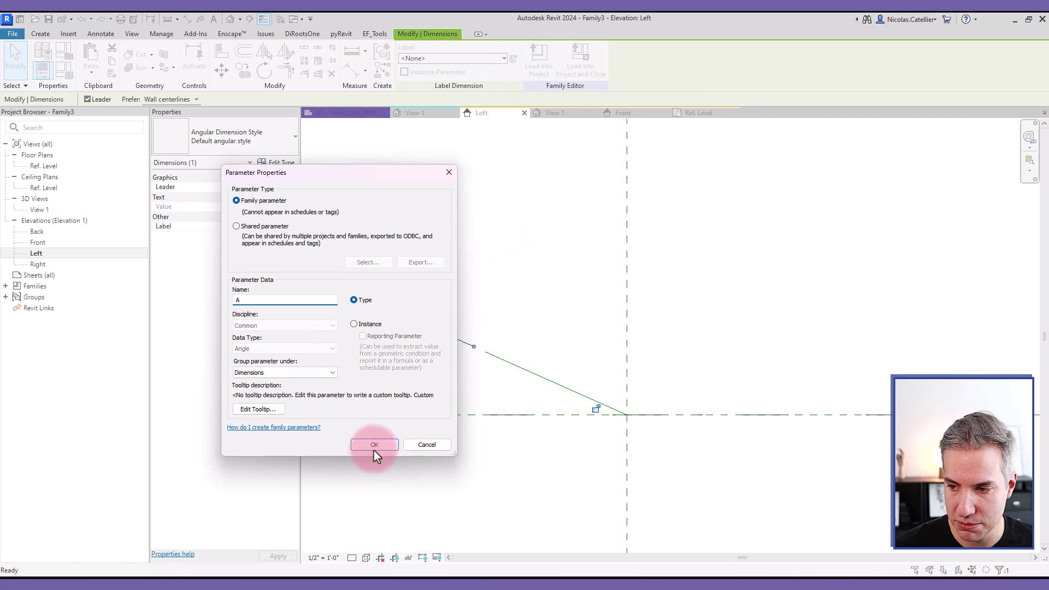
click(374, 444)
click(421, 351)
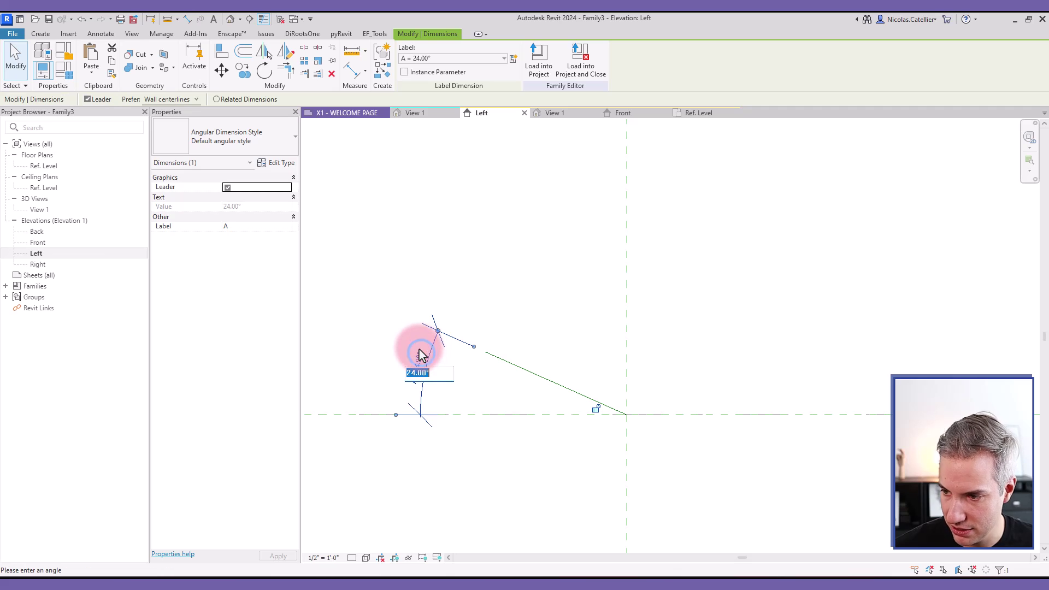
text(35)
key(Return)
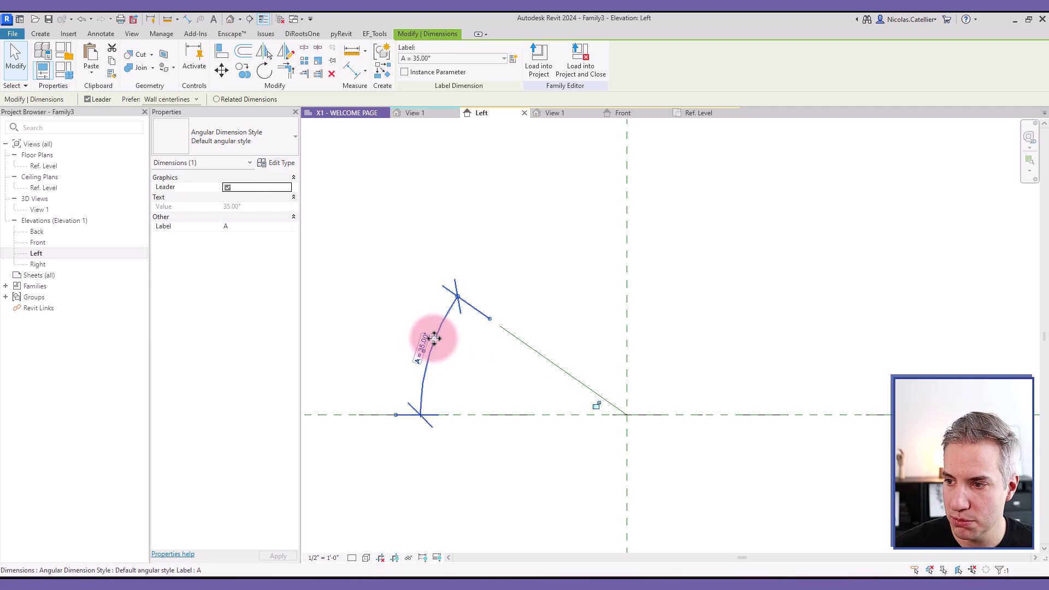
click(432, 341)
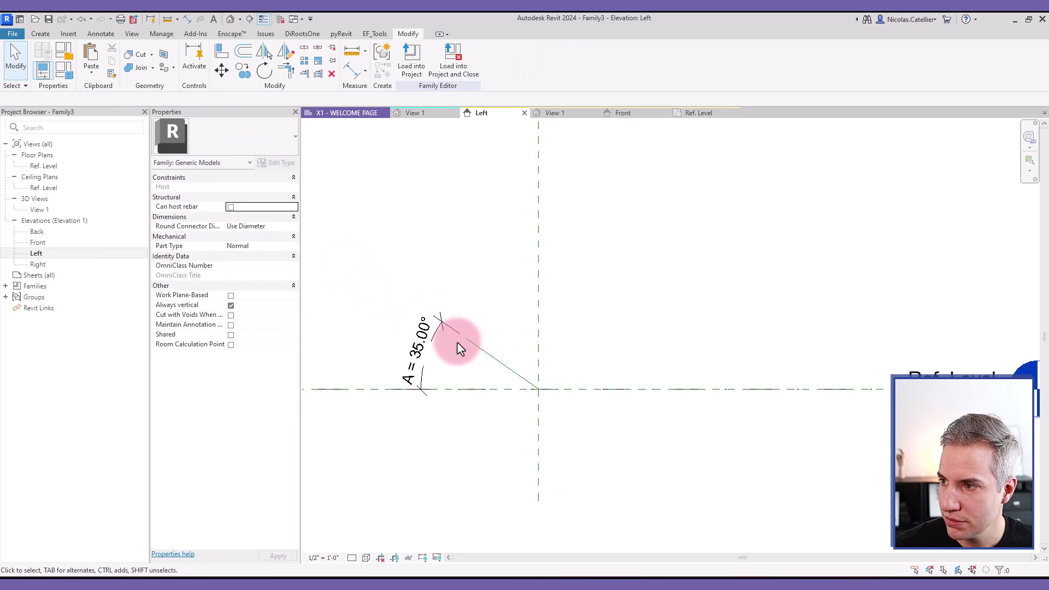
click(419, 114)
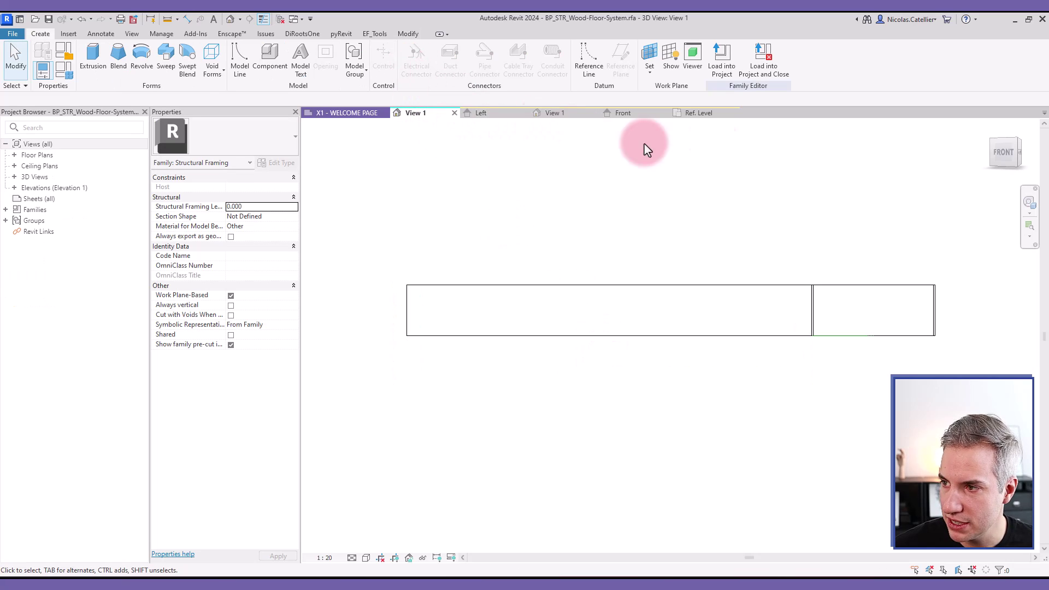
Load the wood floor system family into Family3 and close it, answering the save prompt
click(765, 60)
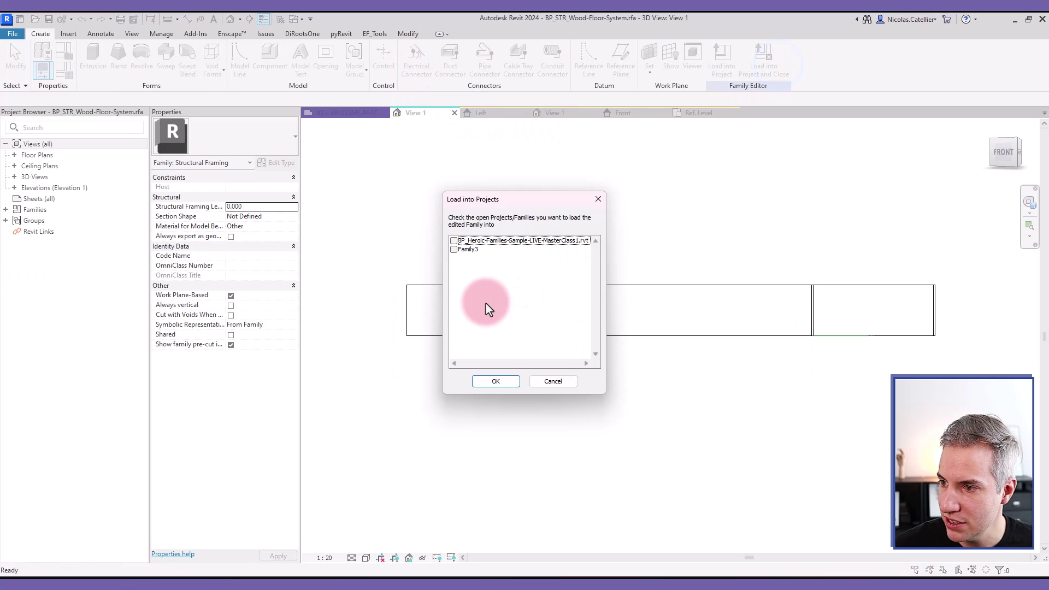
click(454, 249)
click(491, 381)
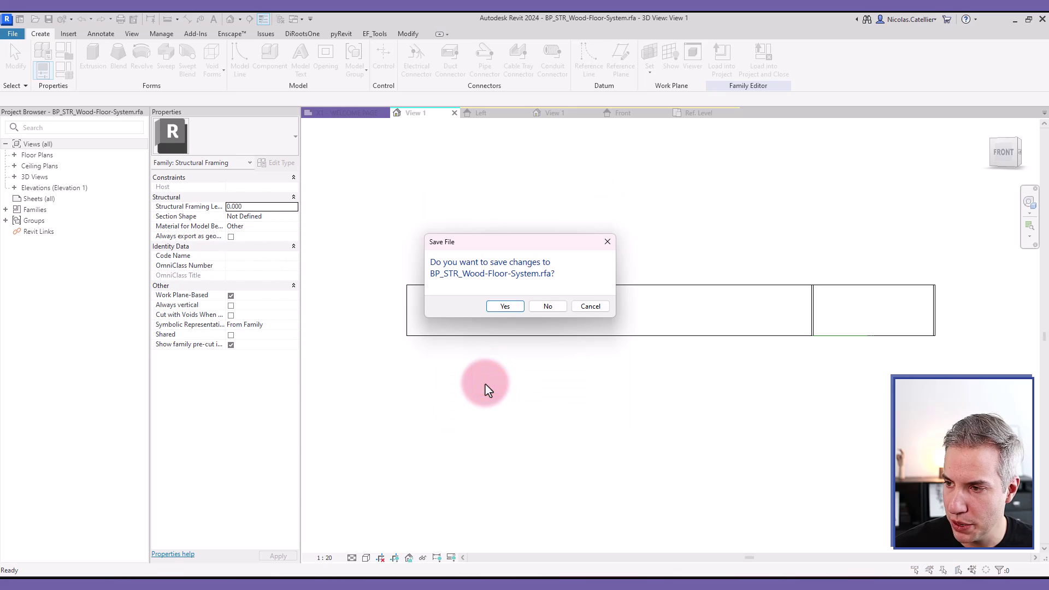
click(546, 305)
Open a default 3D view of Family3 and select the angled reference line
click(132, 33)
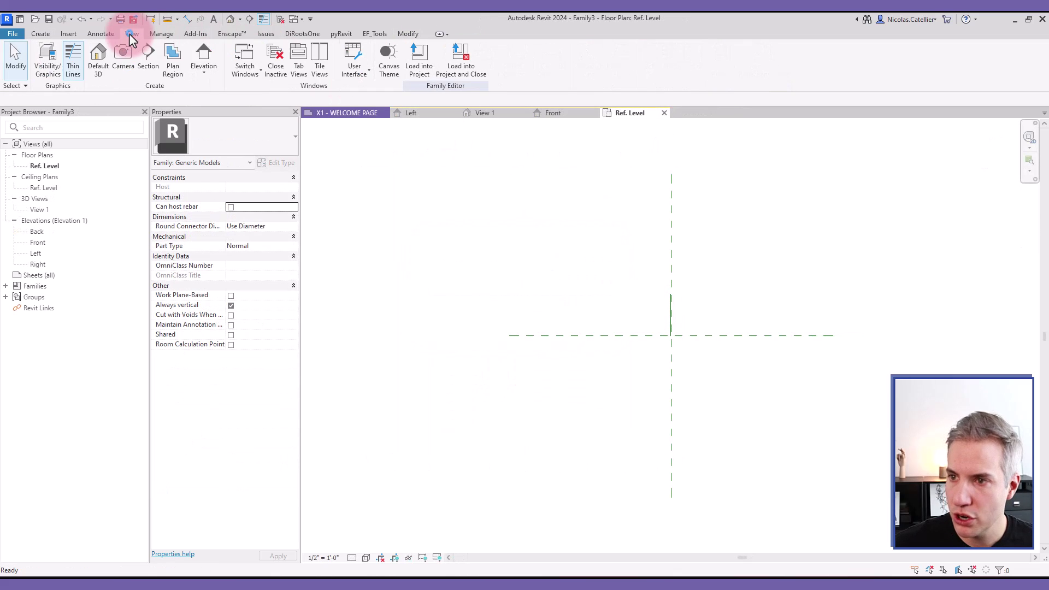
click(102, 50)
scroll(467, 402, down, 3)
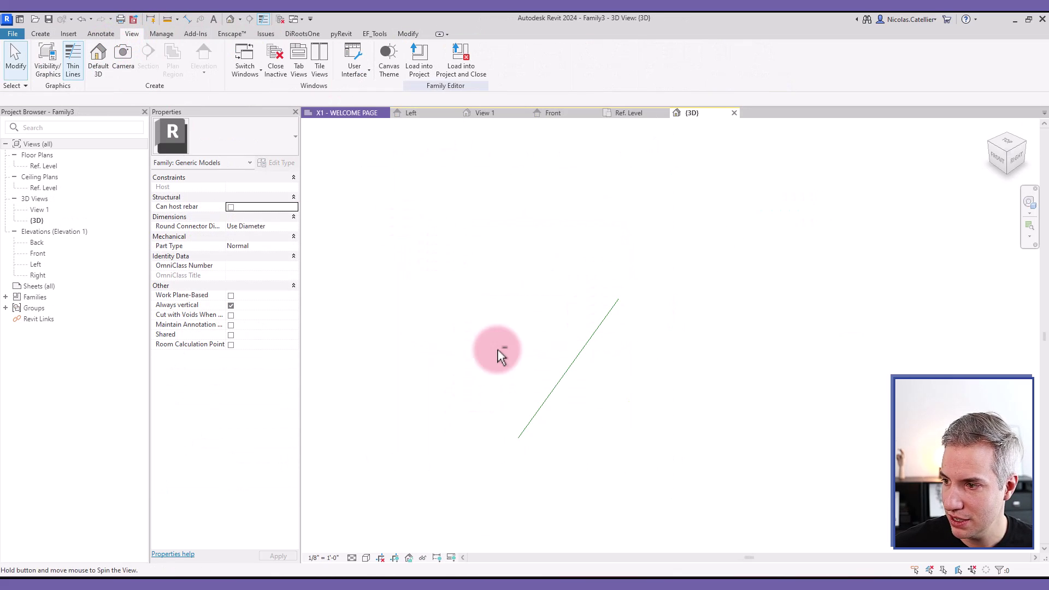
shift+middle_drag(497, 350, 625, 355)
click(585, 379)
scroll(601, 365, up, 3)
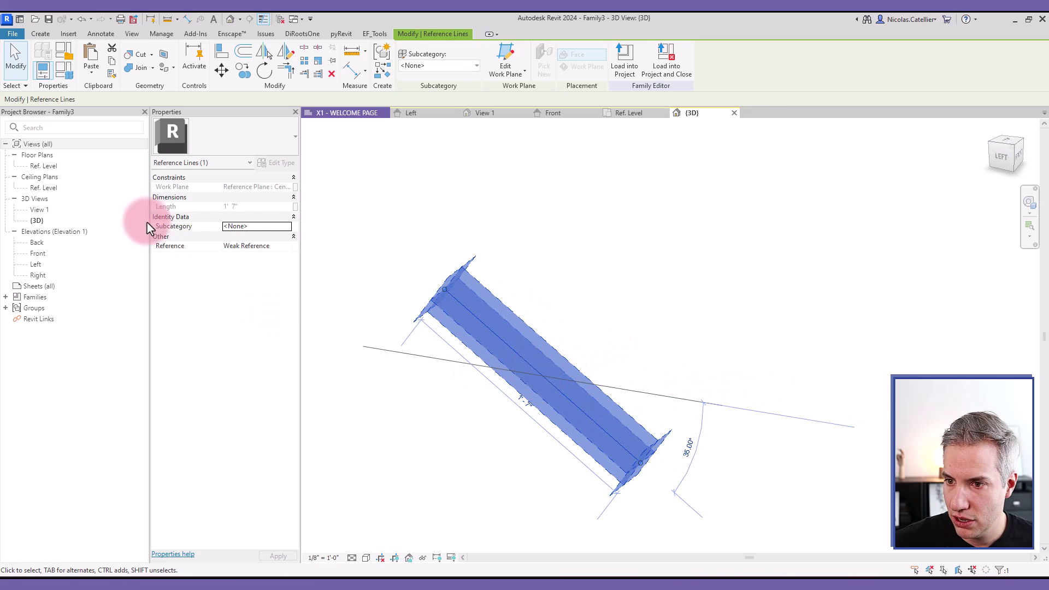
Drag BP_STR_Wood-Floor-System from Families > Structural Framing into the 3D view for placement
click(5, 296)
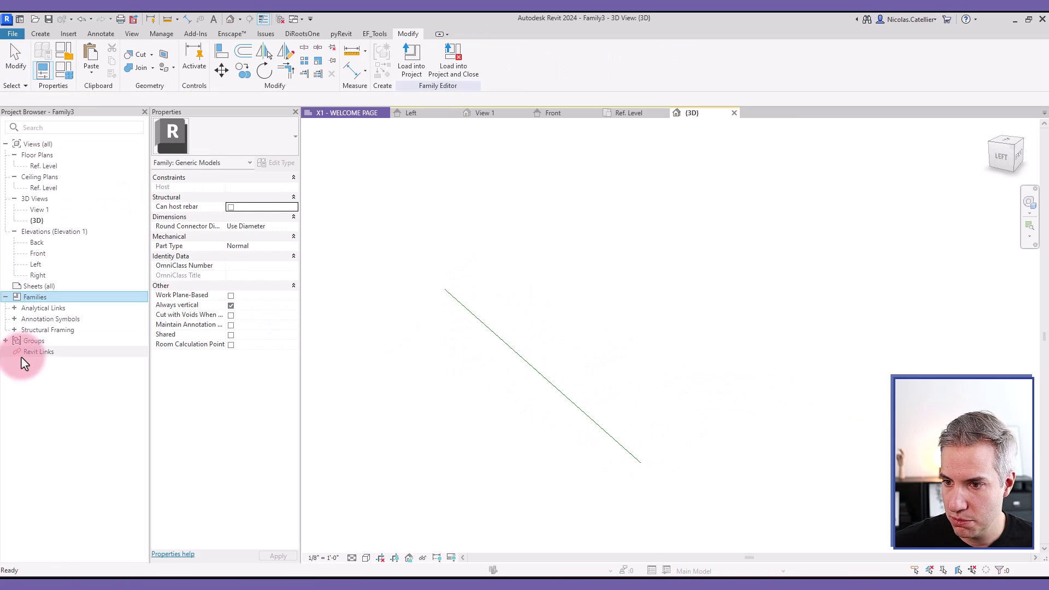
click(14, 329)
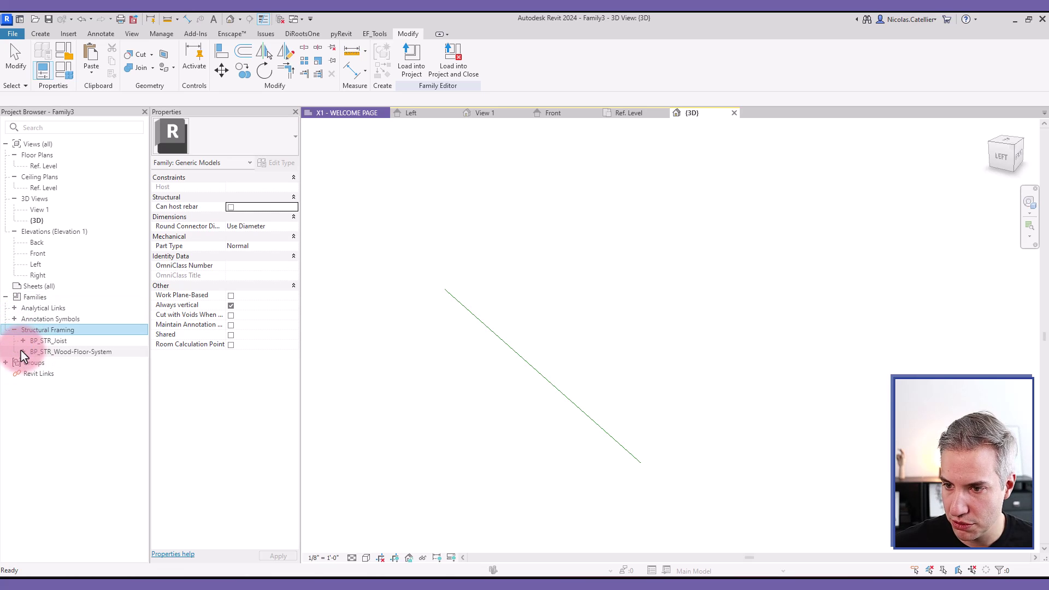
click(22, 352)
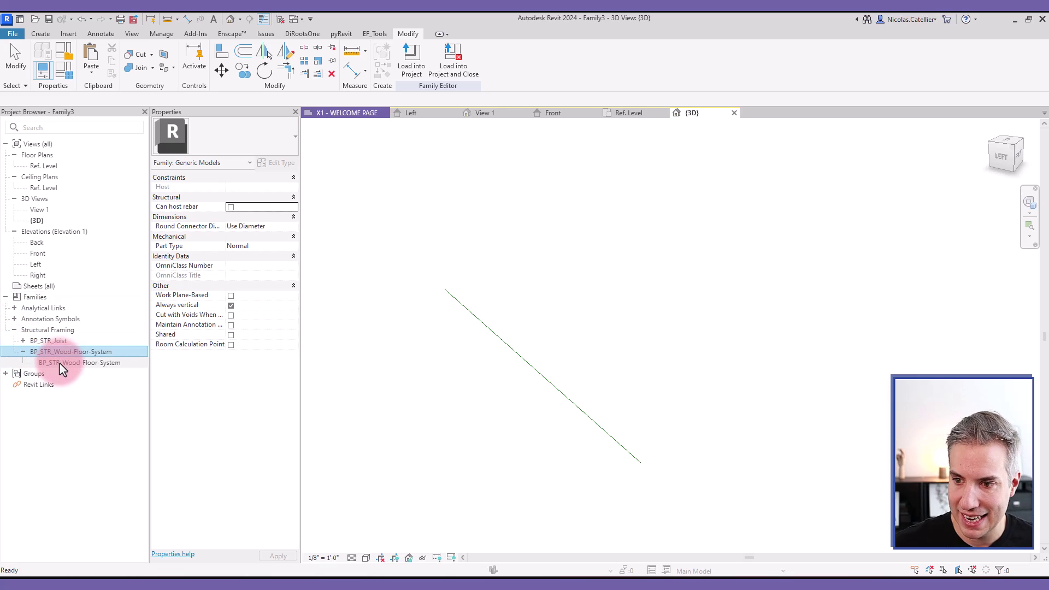
drag(58, 370, 602, 293)
click(602, 292)
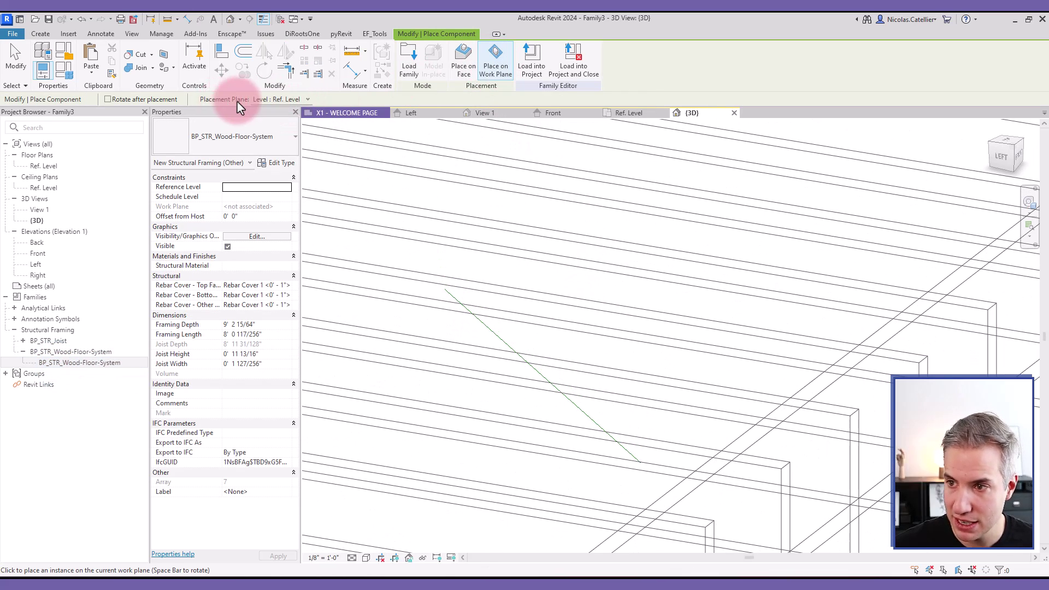
Set the placement plane to pick a new work plane, choosing Pick a plane
click(266, 100)
click(261, 119)
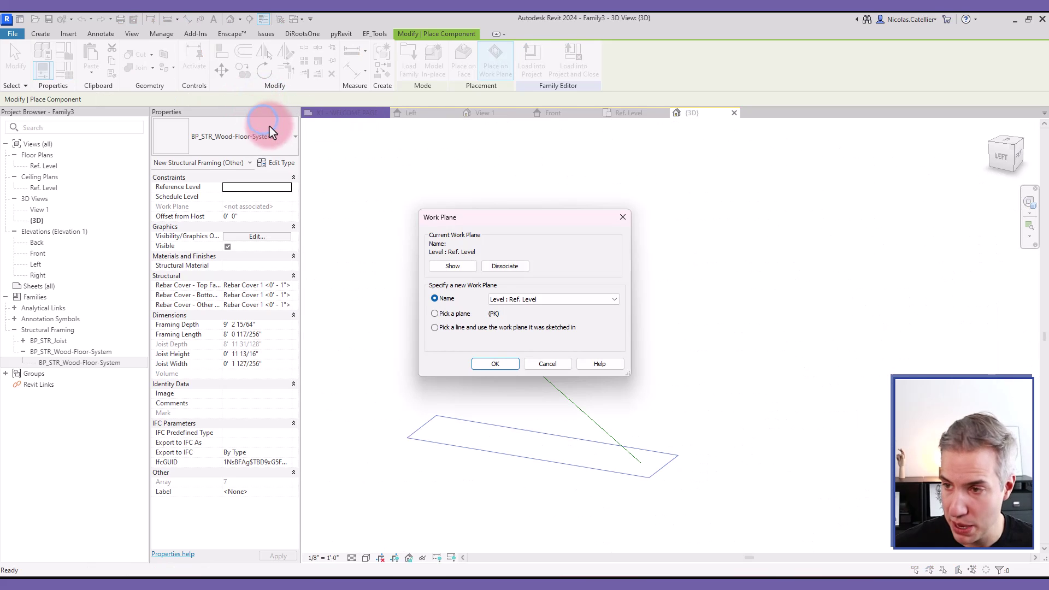
click(436, 327)
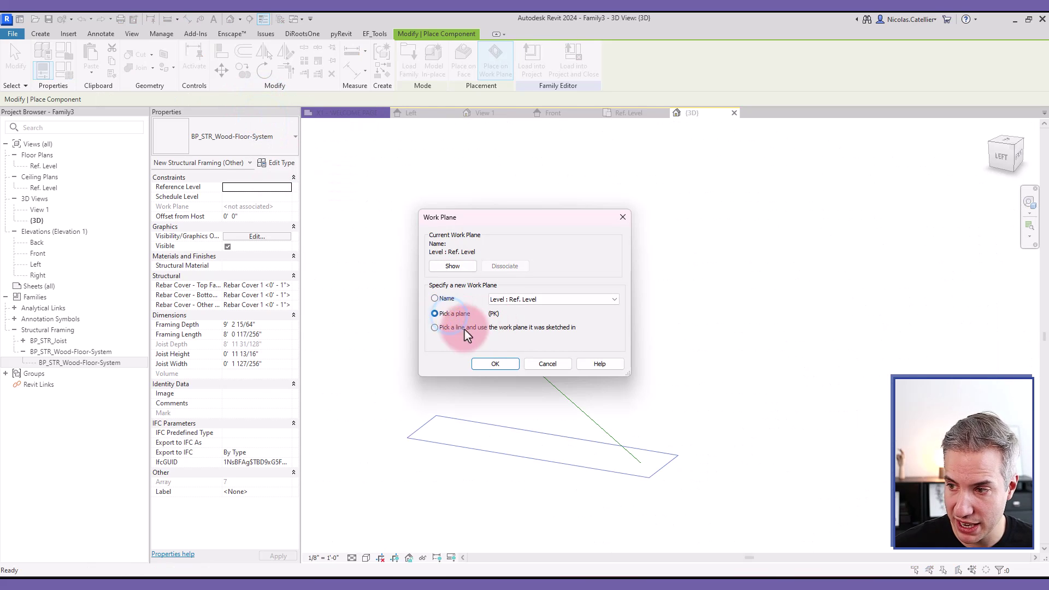
Pick the reference line's plane, rotate the preview with Space, and place the floor system at the line's endpoint
click(495, 364)
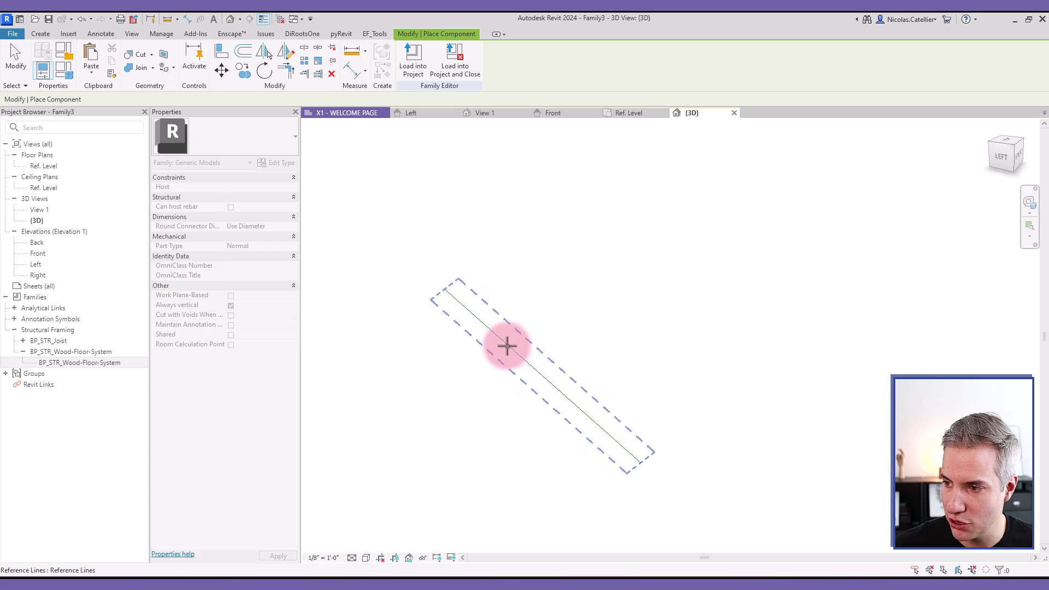
scroll(507, 345, down, 4)
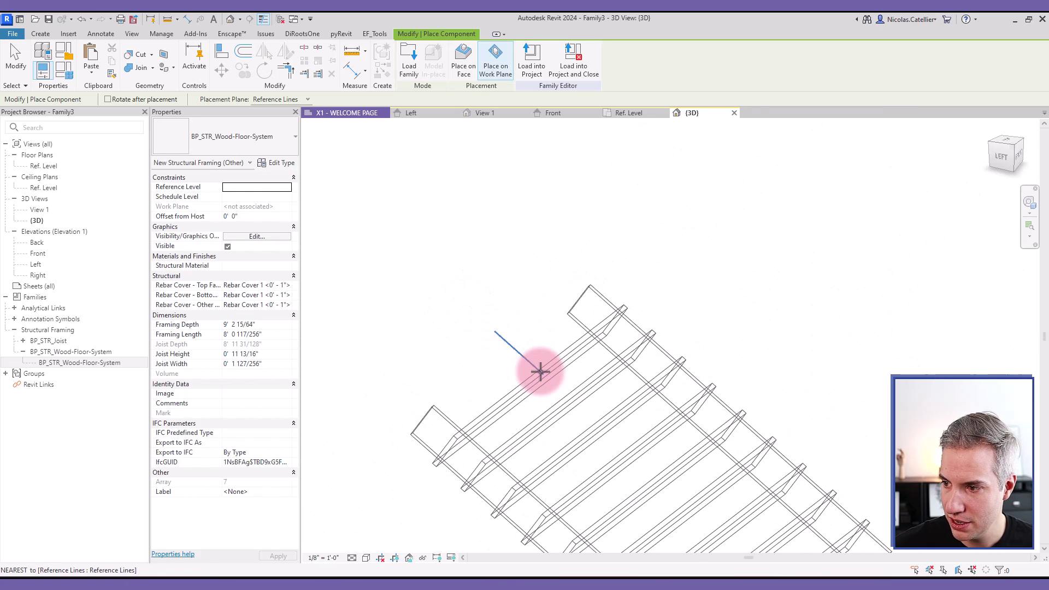
key(space)
key(space)
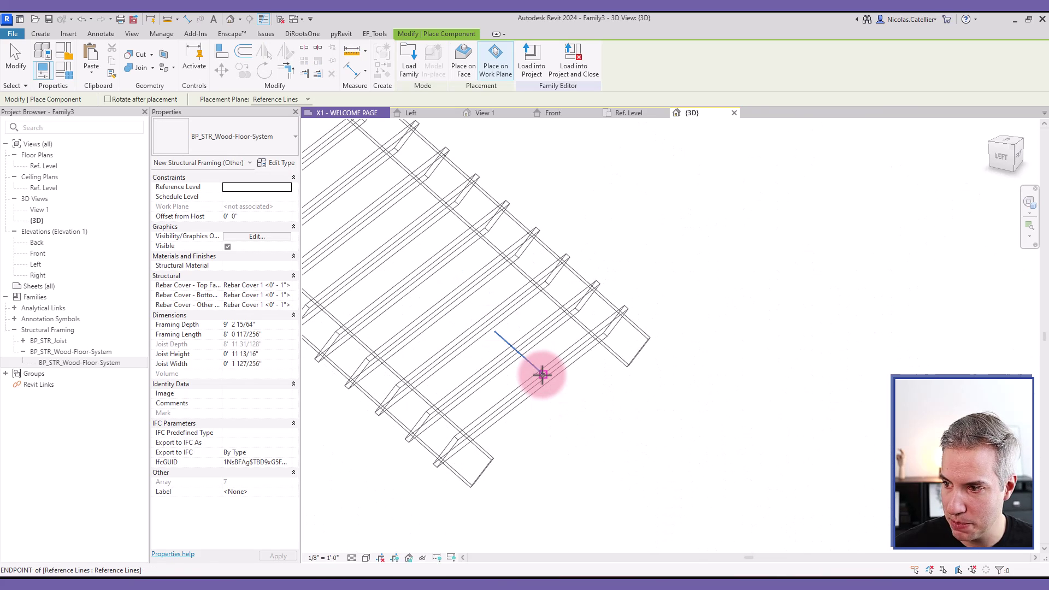
click(542, 375)
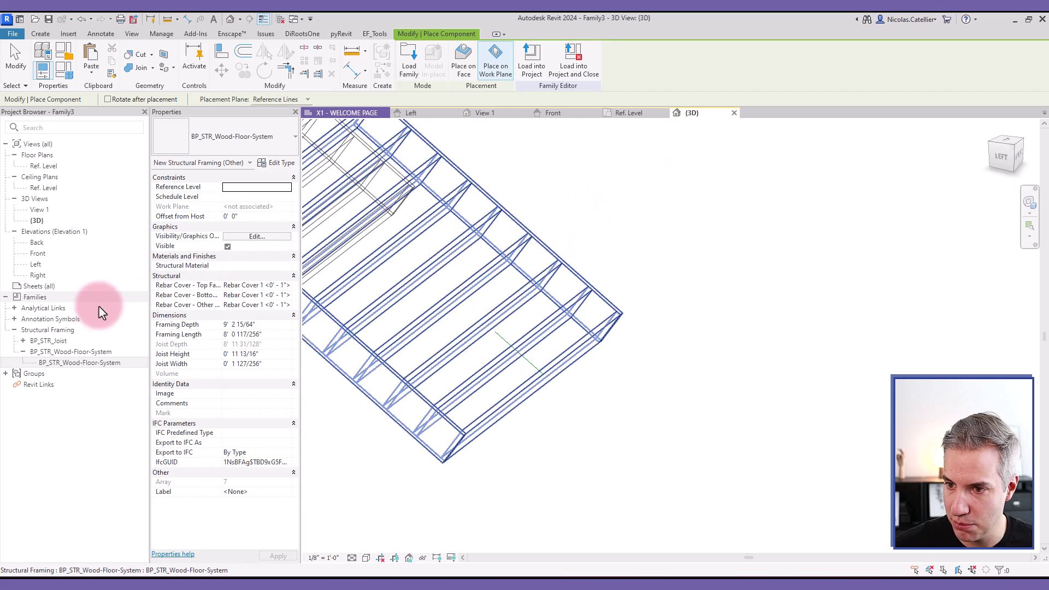
In the Left elevation, change the angle A dimension to 22° to tilt the floor system
key(Escape)
key(Escape)
double_click(39, 265)
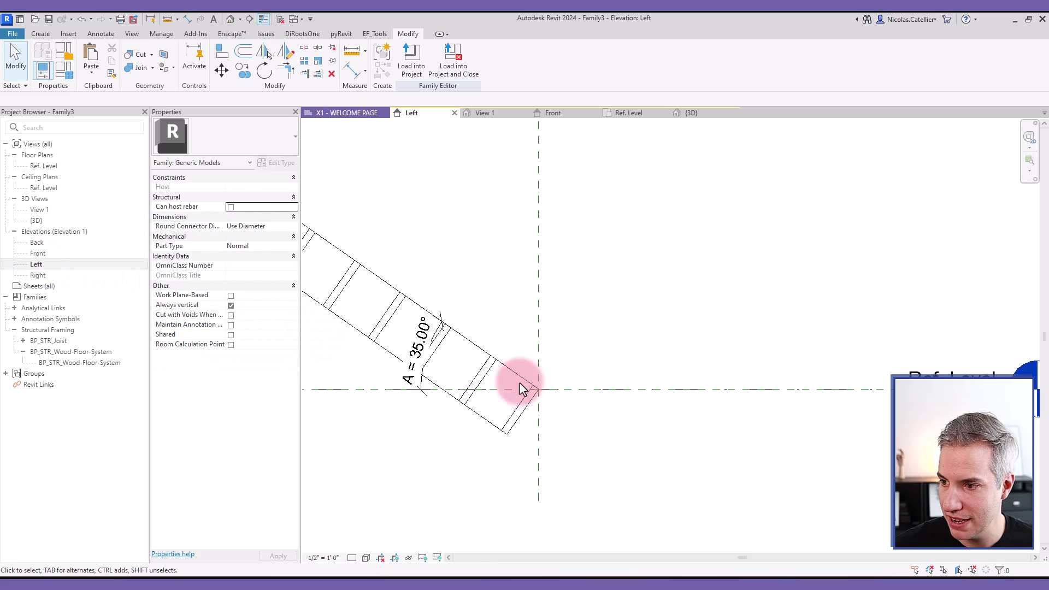
scroll(508, 379, up, 4)
scroll(716, 363, down, 5)
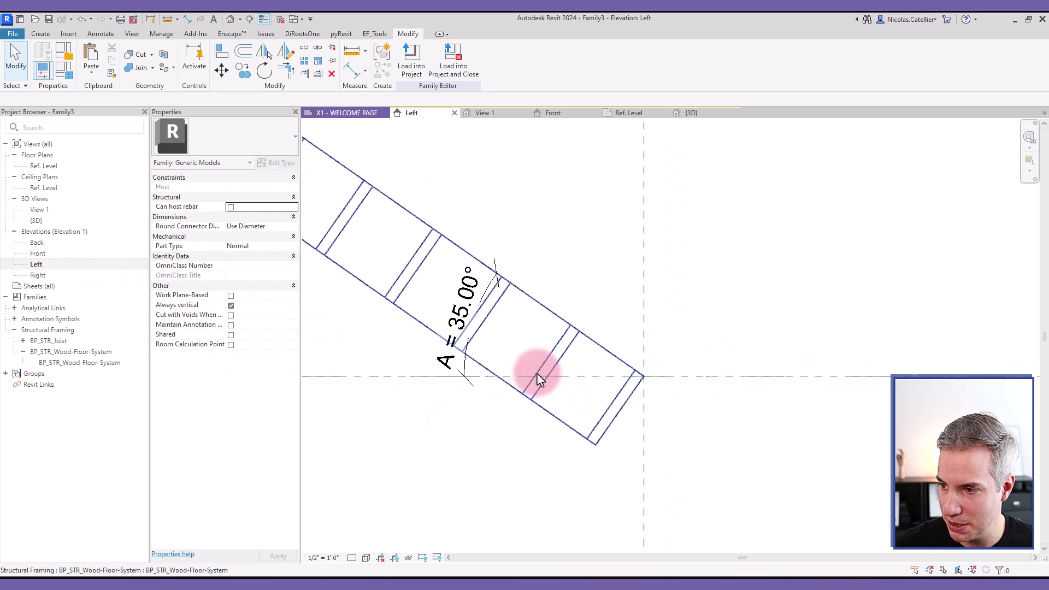
click(467, 314)
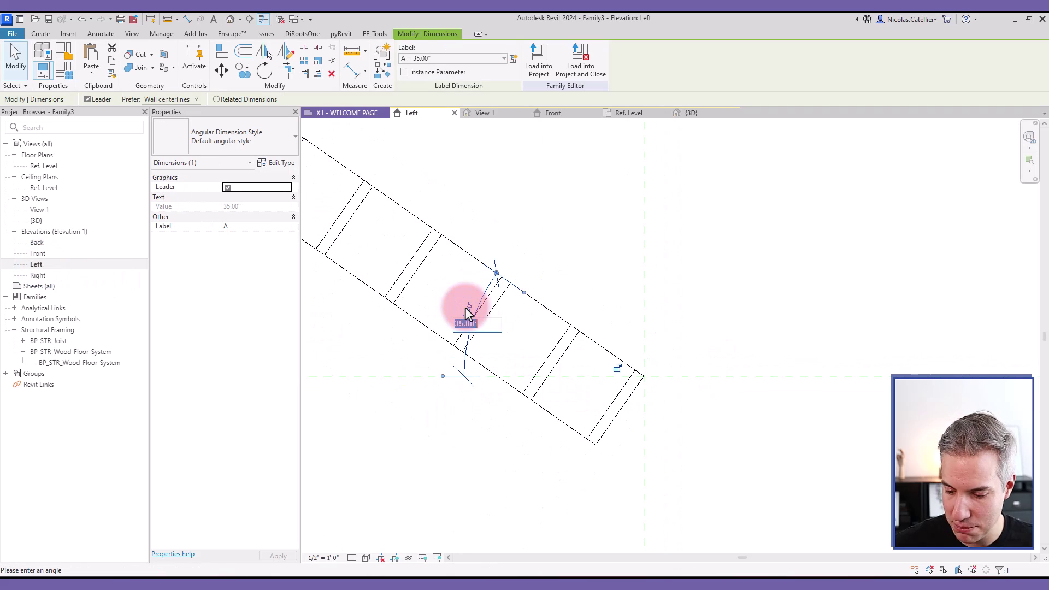
text(22)
key(Return)
scroll(551, 399, down, 3)
scroll(510, 346, up, 3)
click(539, 218)
scroll(614, 402, down, 4)
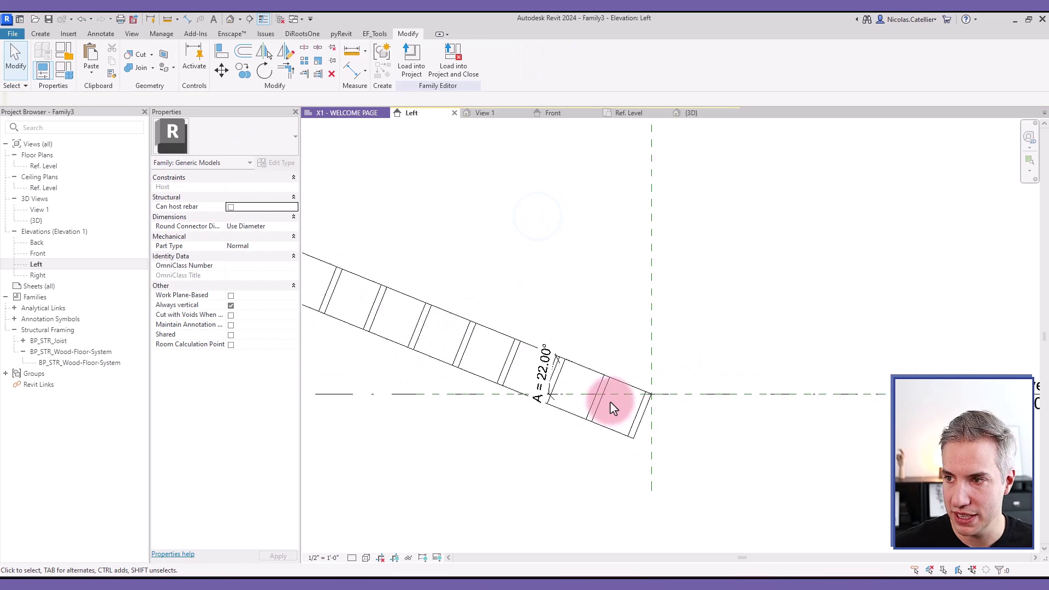
Load Family3 into the project without saving and place one instance in the 3D view
click(456, 57)
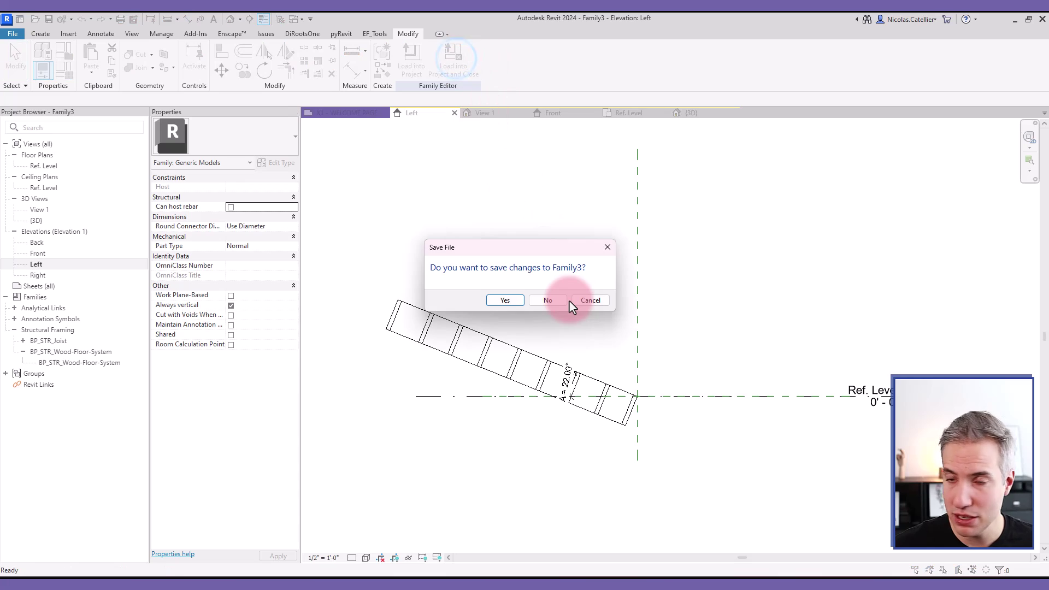
click(549, 301)
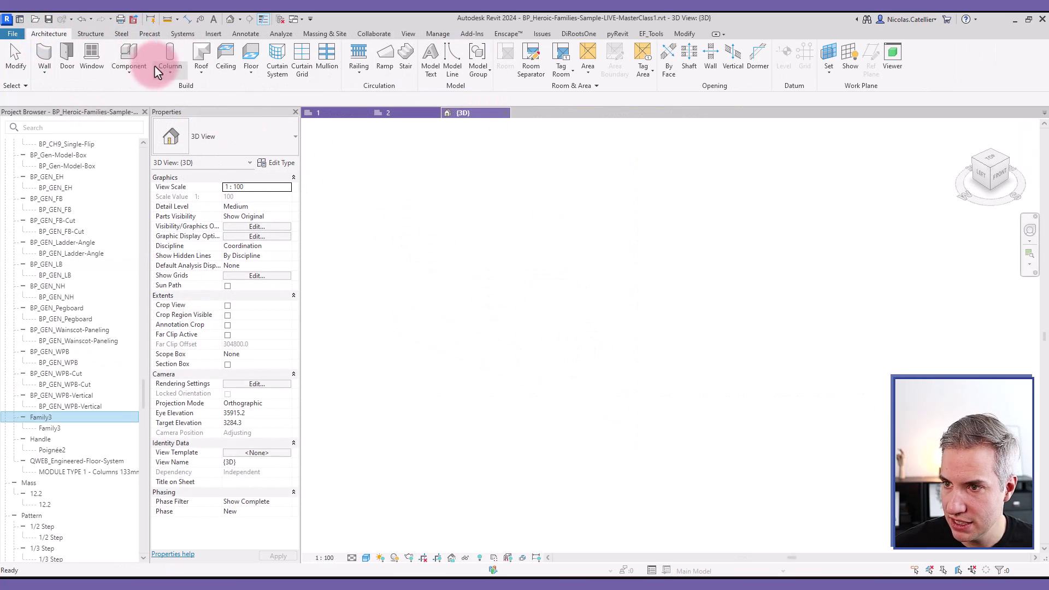
click(131, 58)
click(632, 291)
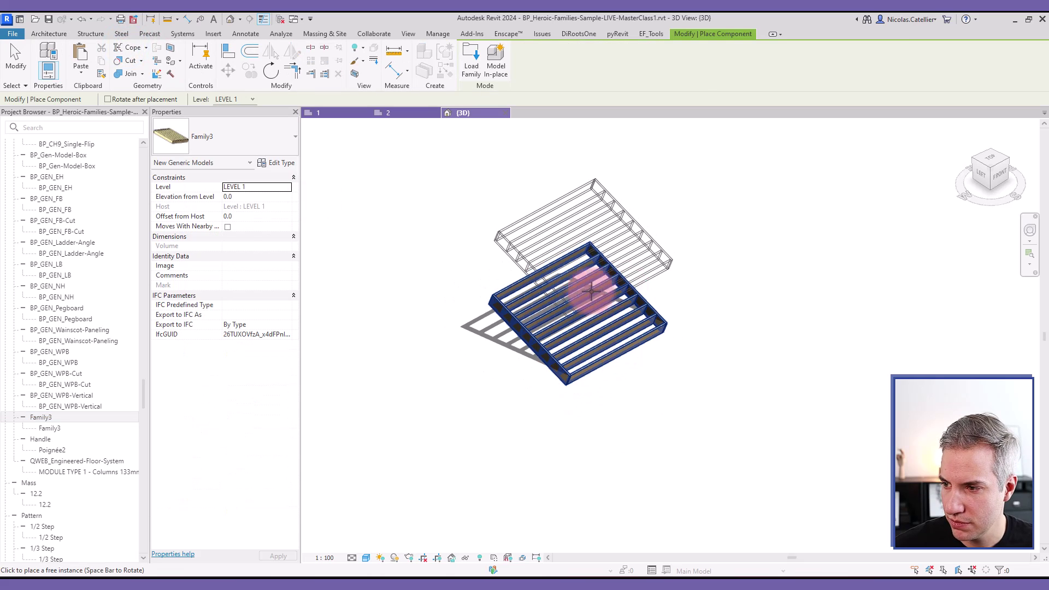
key(Escape)
Set the placed Family3's type parameter A to 15° and apply
click(535, 304)
shift+middle_drag(534, 304, 581, 352)
click(277, 163)
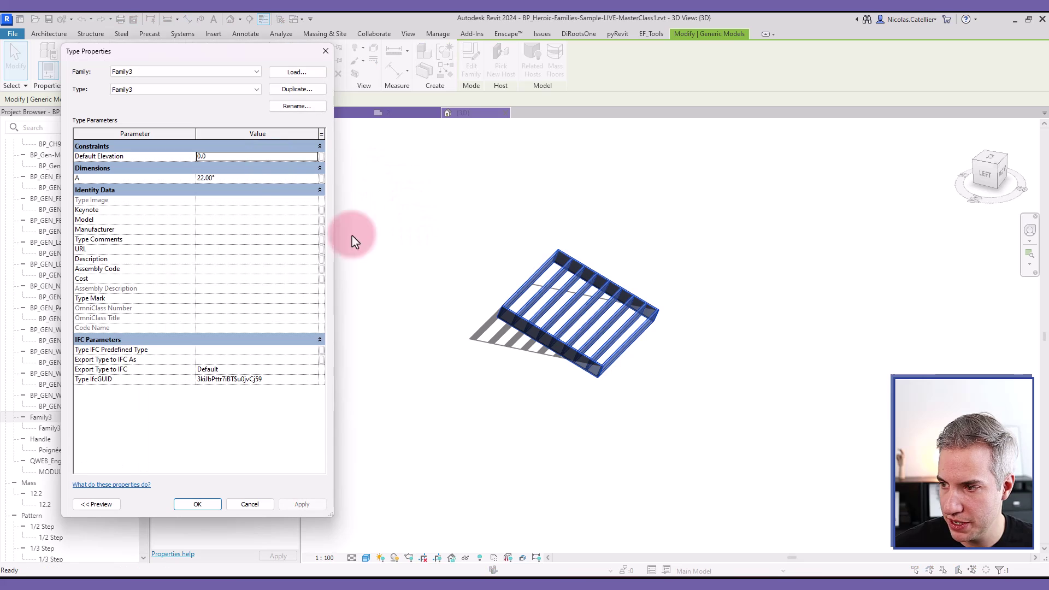
text(15)
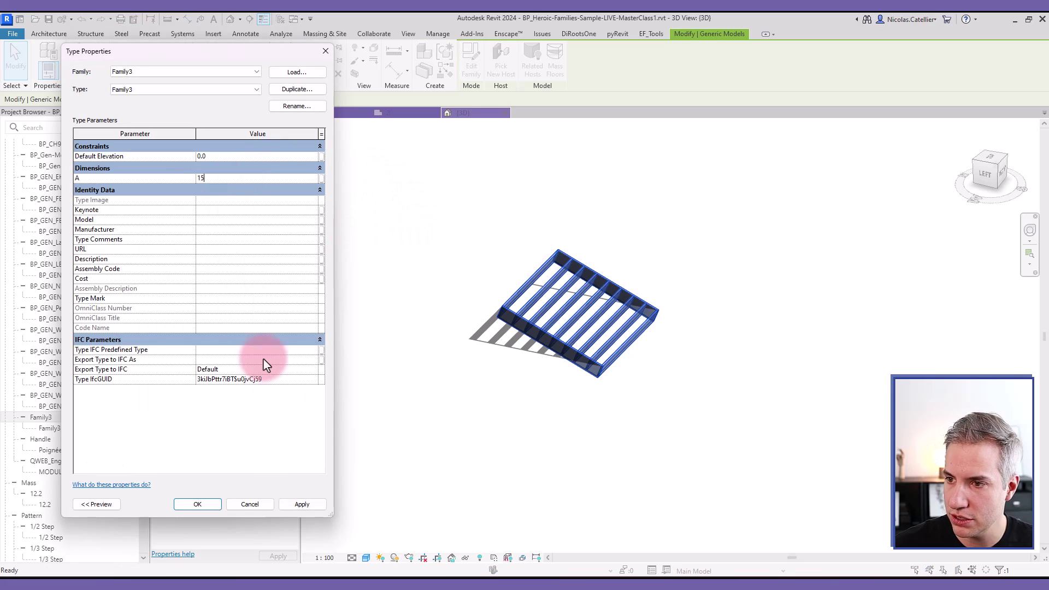
click(302, 504)
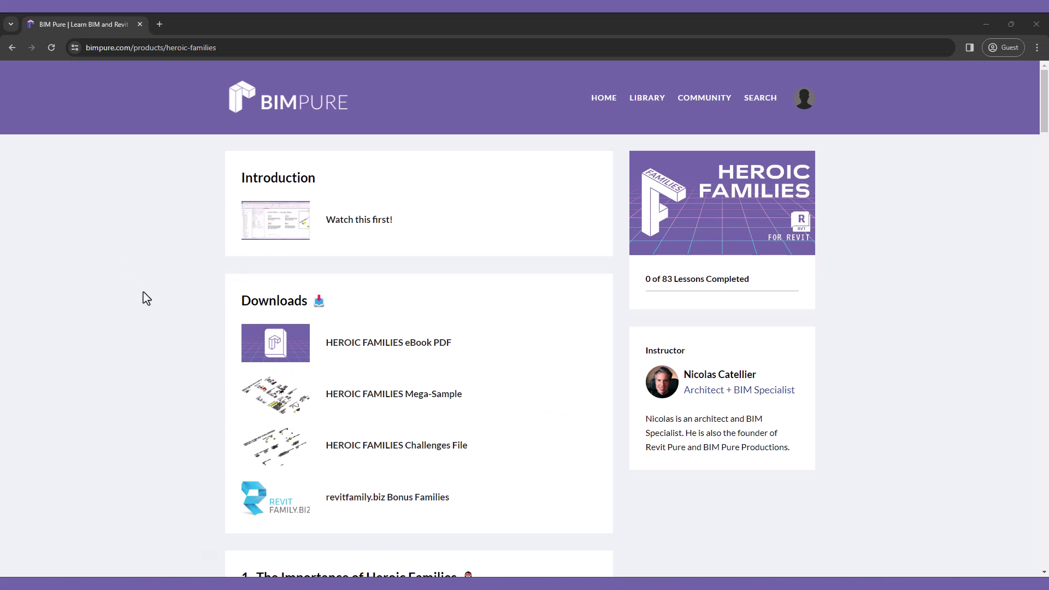
Scroll down the Heroic Families course page and open lesson 4.4 Reference Lines
scroll(146, 299, down, 12)
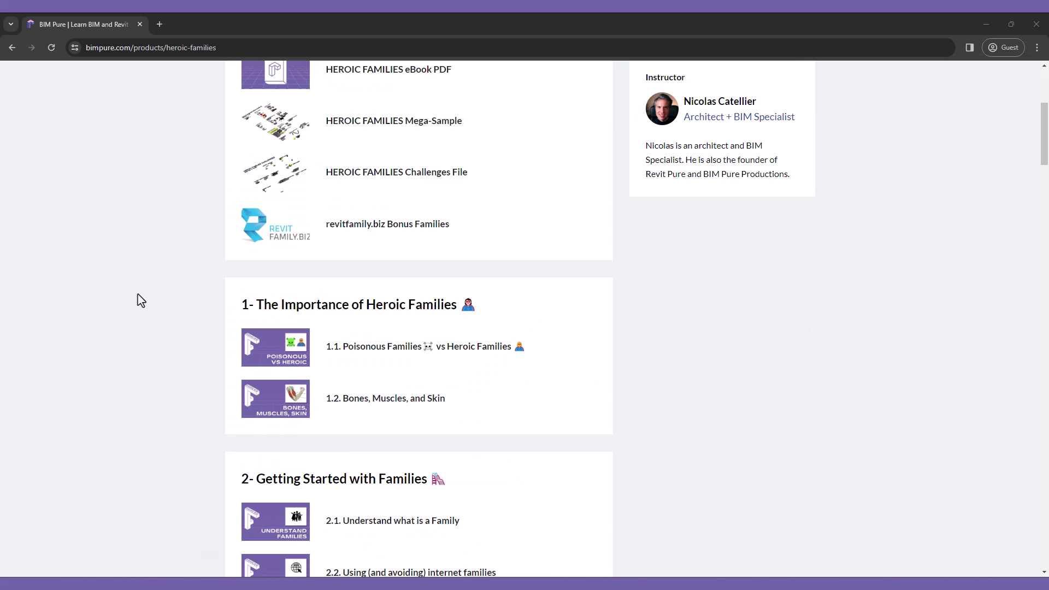
scroll(135, 302, down, 13)
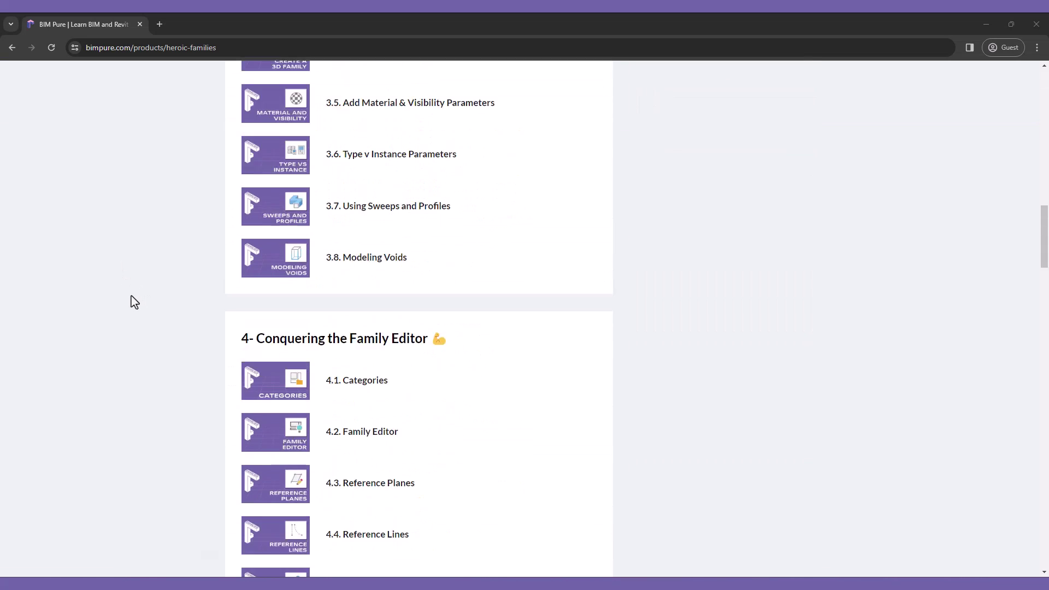
click(270, 308)
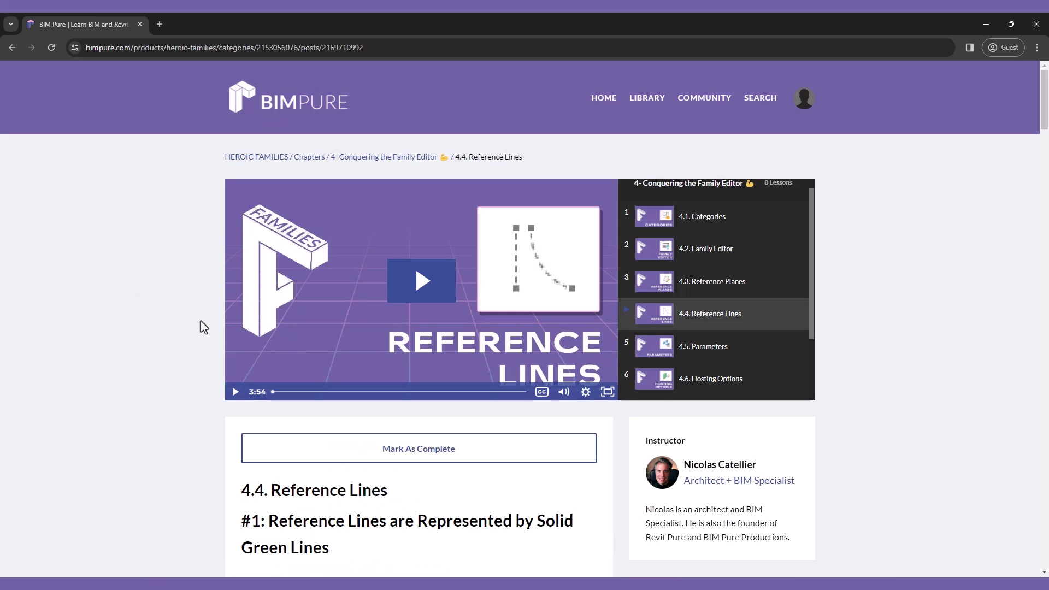
scroll(204, 327, down, 11)
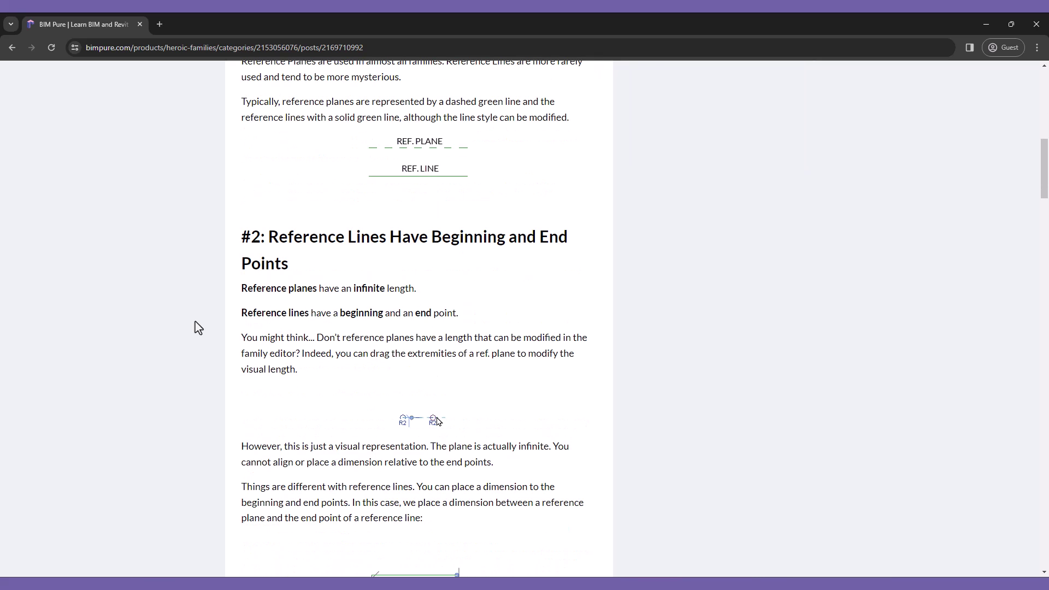
In the Heroic Families eBook PDF, jump to the Visibility and Yes/No pages and pan the sample model
key(alt+Tab)
scroll(141, 306, down, 5)
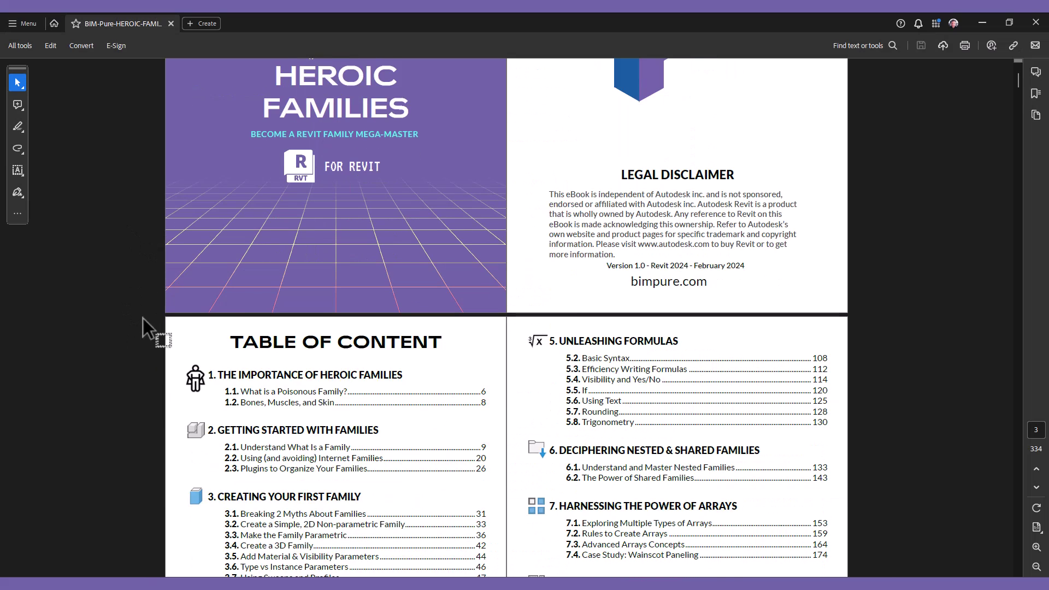
click(618, 337)
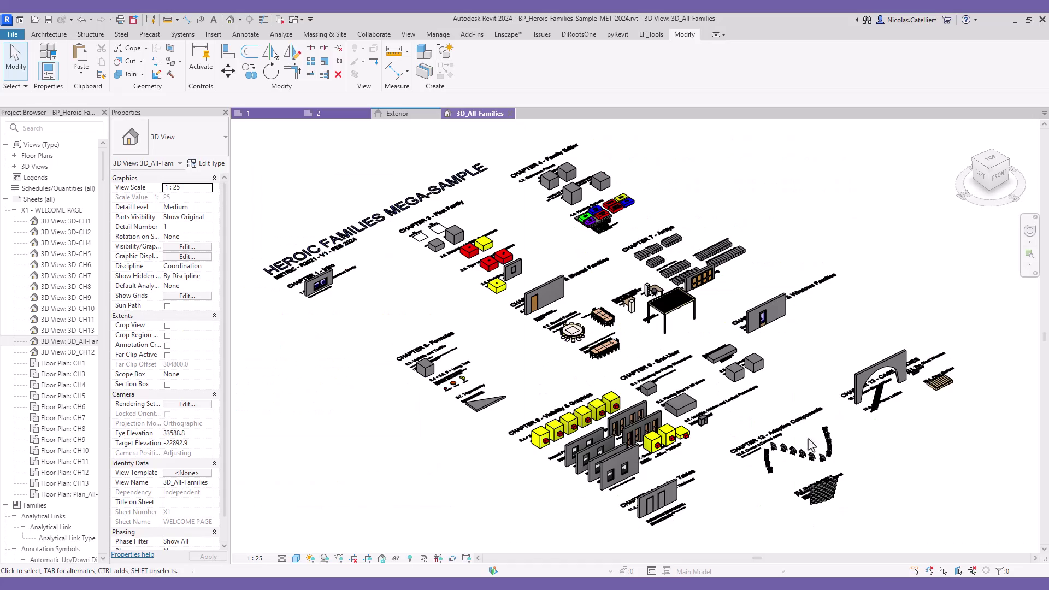
scroll(811, 445, up, 6)
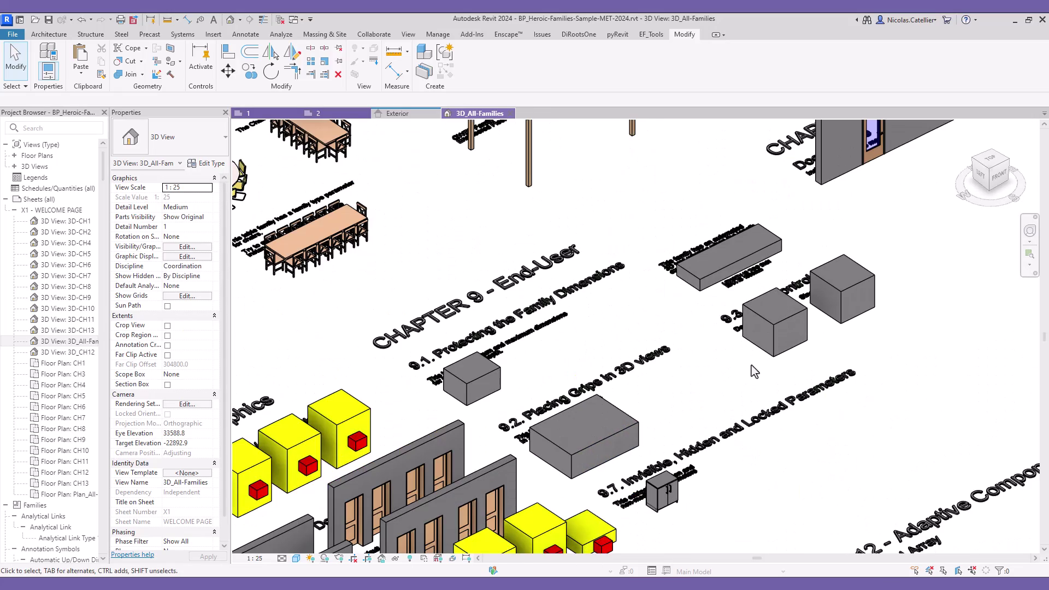
mouse_move(815, 384)
middle_down()
mouse_move(551, 397)
mouse_move(388, 234)
mouse_move(868, 399)
mouse_move(745, 534)
mouse_move(755, 565)
middle_up()
scroll(749, 440, down, 2)
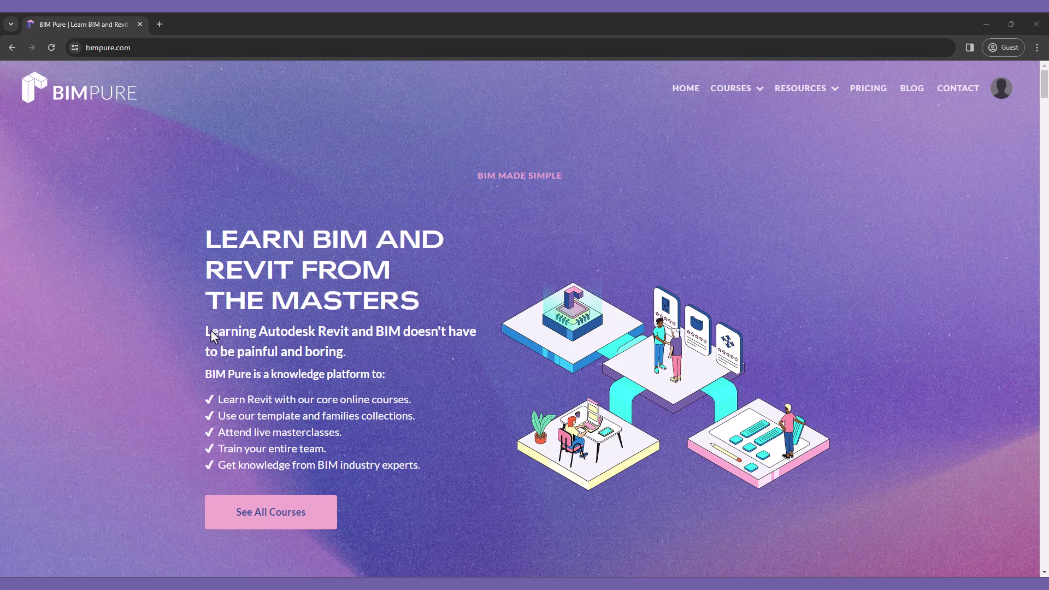